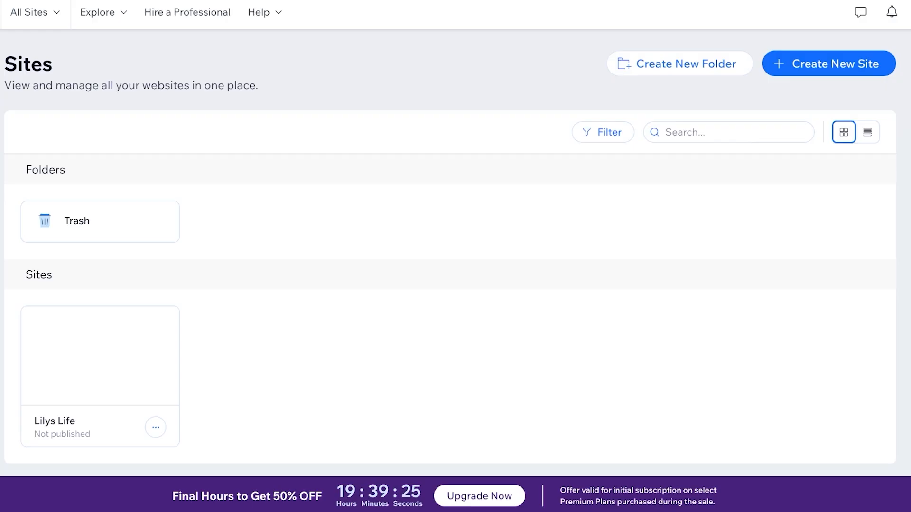
Step: Create a new site named "Lilys Makeup Studio" and set its goal to Offer services
left_click(888, 12)
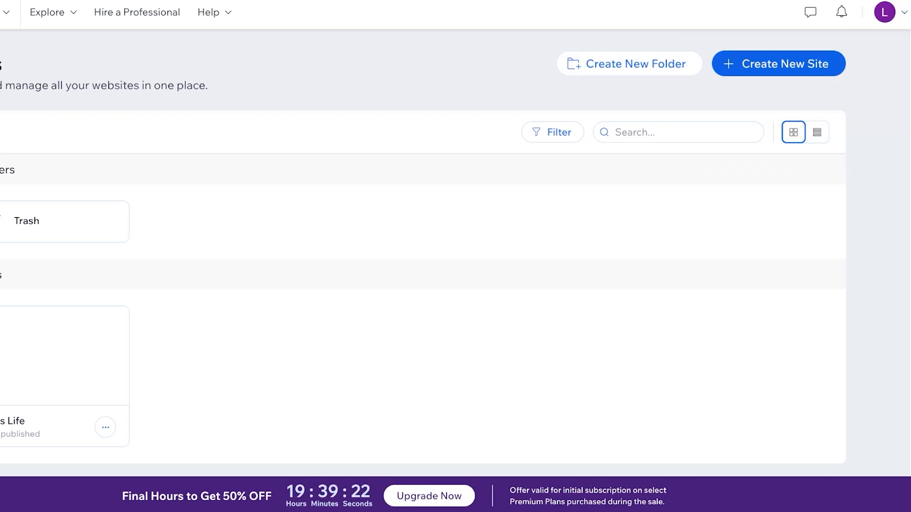
left_click(831, 66)
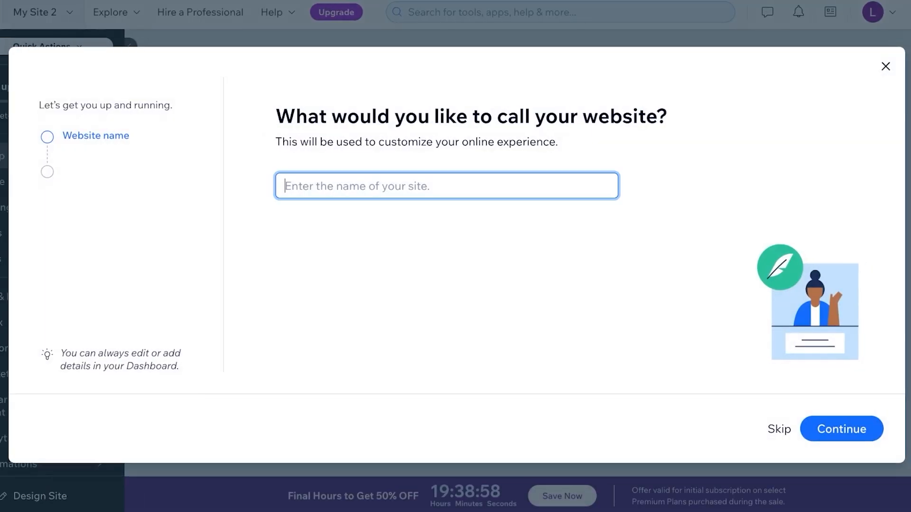
type("A")
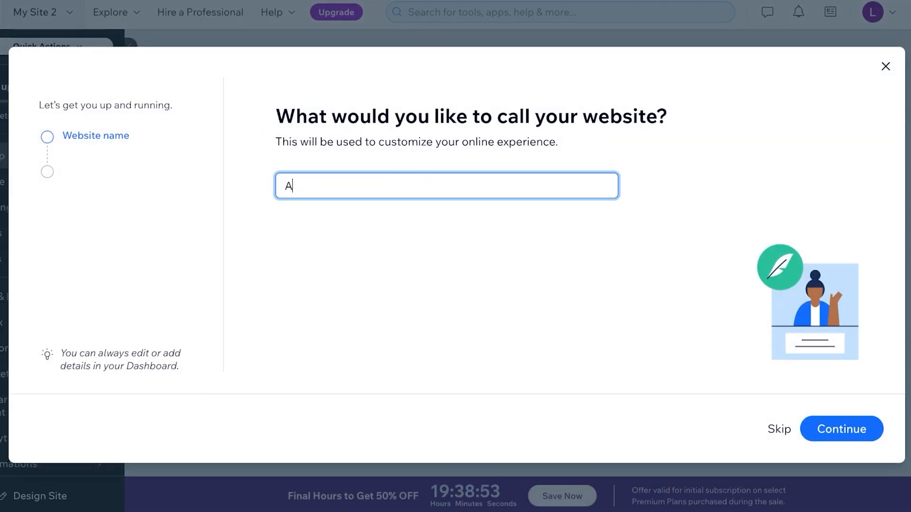
key("BackSpace")
type("Lilyss Makeup Studio")
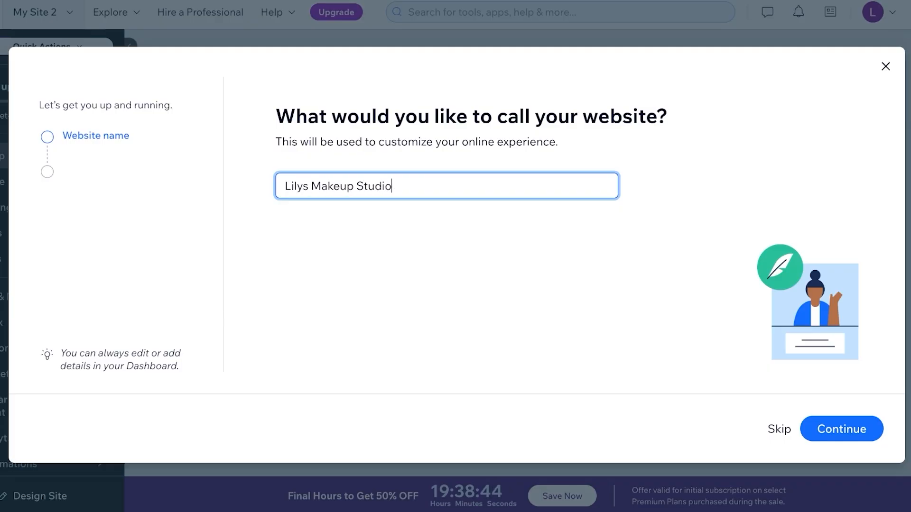
key("Return")
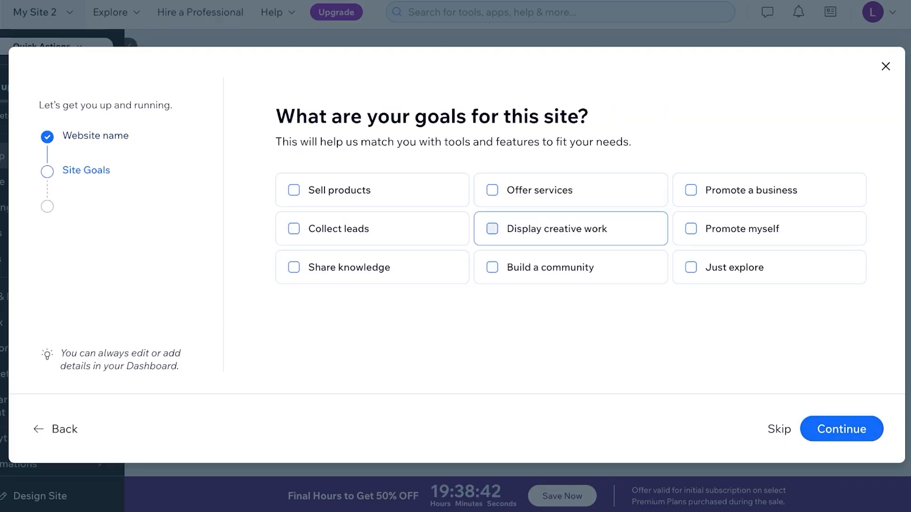
left_click(539, 190)
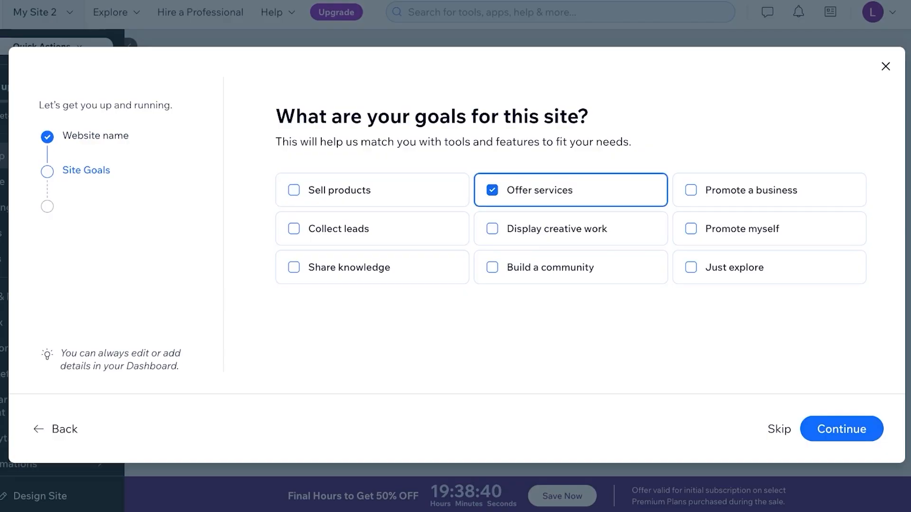
left_click(841, 429)
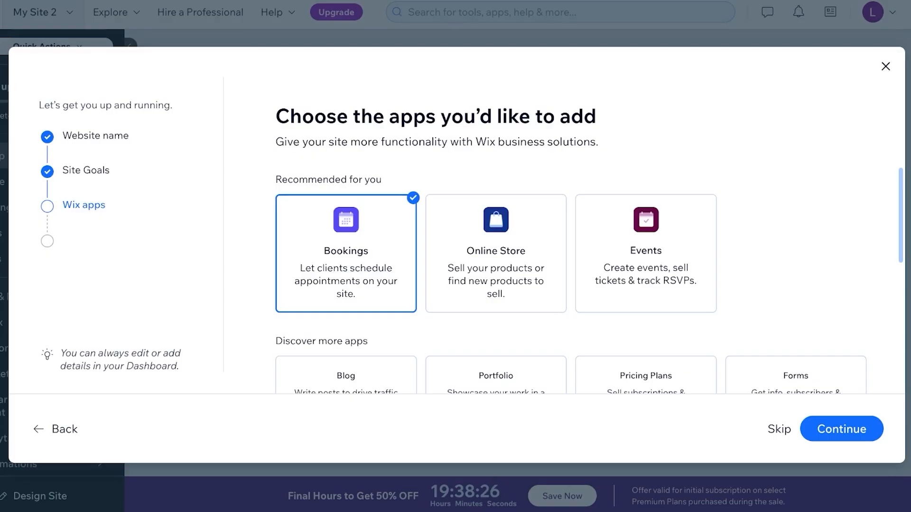
Step: Add the Events app alongside Bookings and finish the initial setup, continuing to the dashboard
scroll(589, 276, "down", 2)
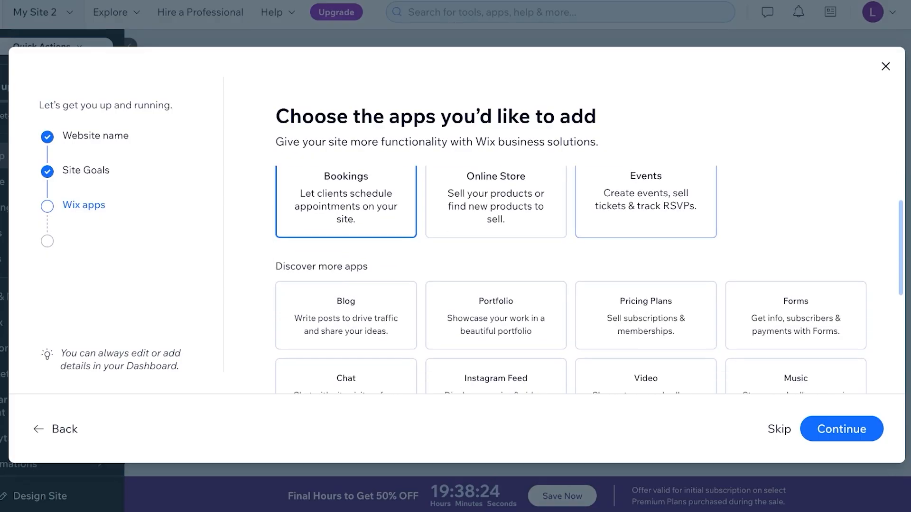
left_click(646, 202)
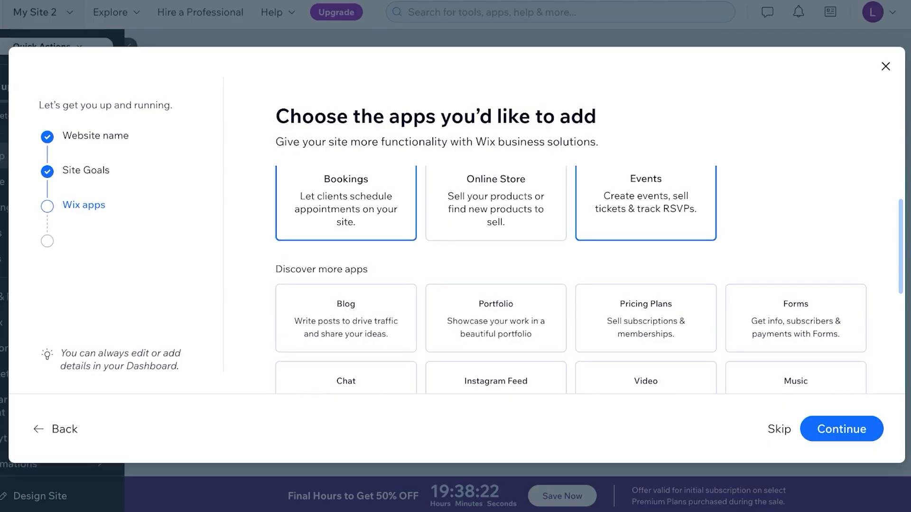
scroll(590, 278, "down", 1)
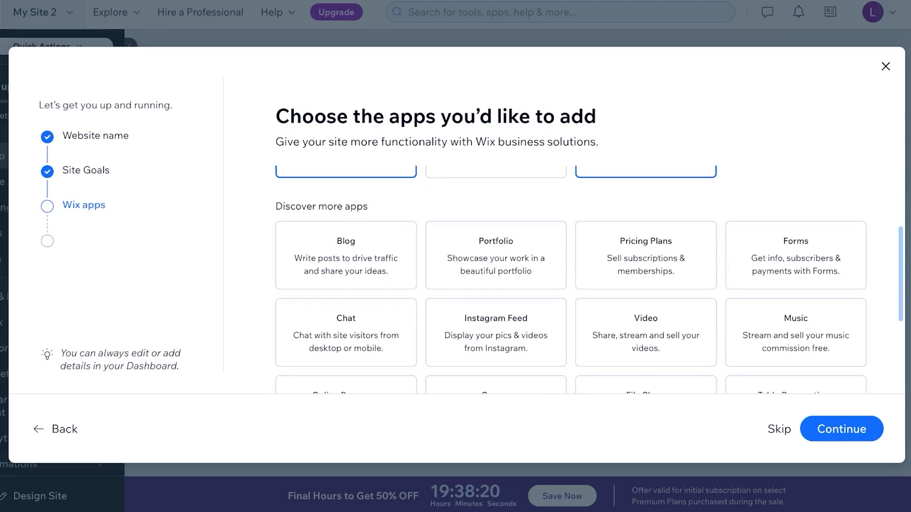
scroll(589, 280, "down", 3)
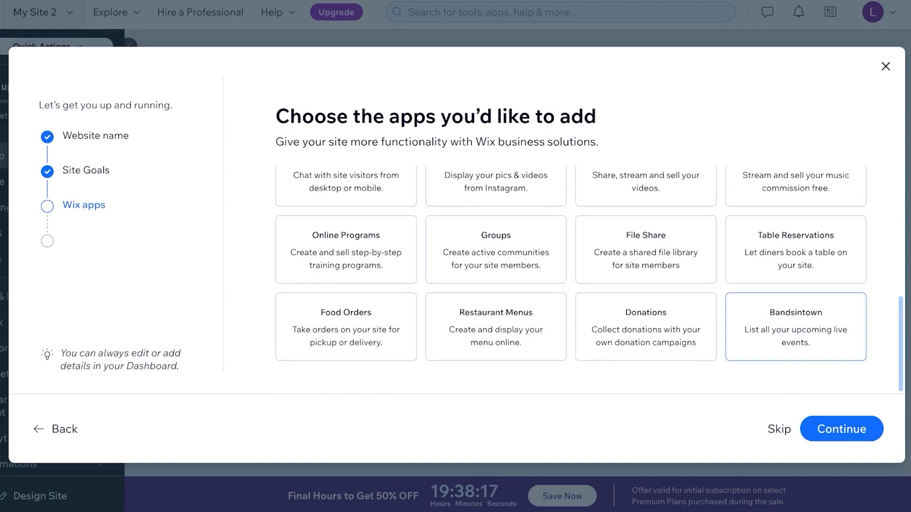
scroll(571, 279, "up", 5)
left_click(842, 429)
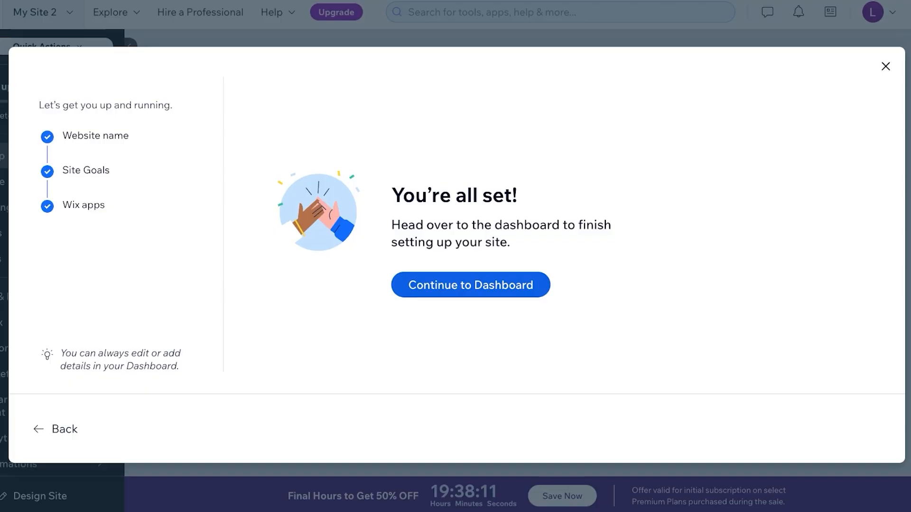
left_click(471, 284)
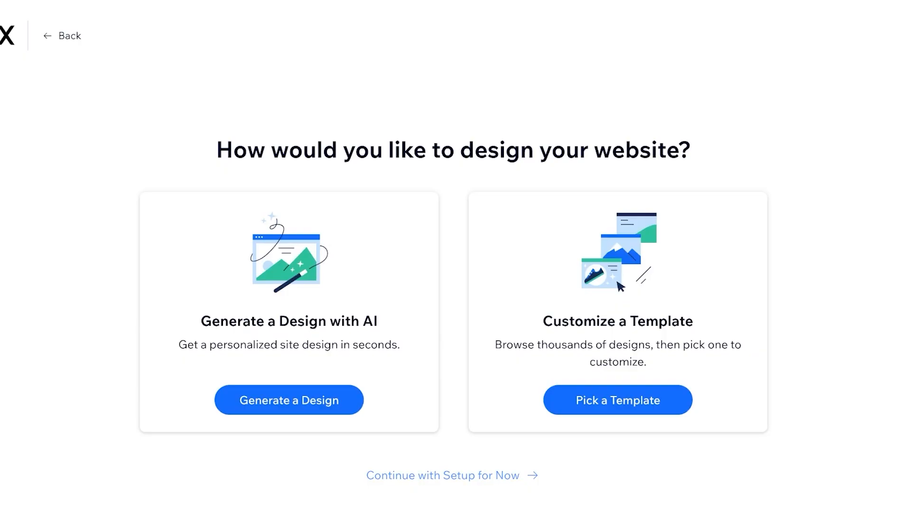
Step: Open the Blank Templates category of the template gallery and examine the available layouts
left_click(452, 476)
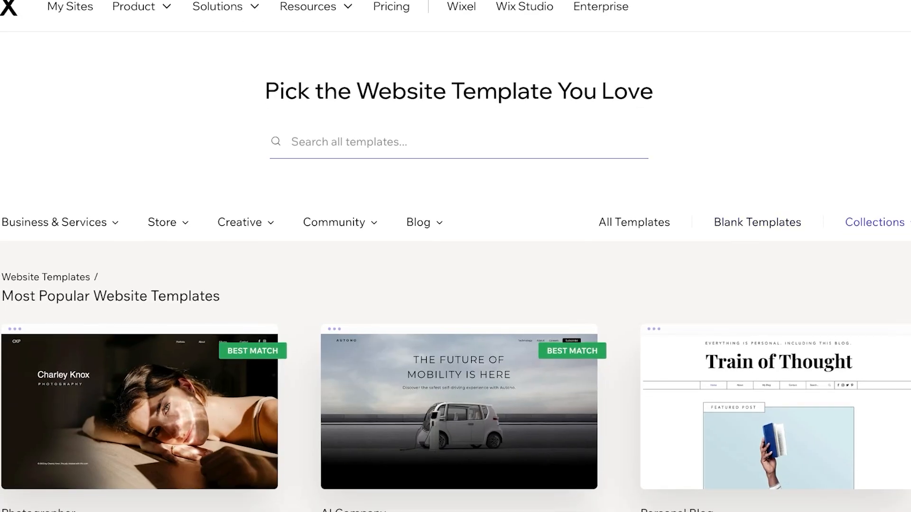
left_click(758, 222)
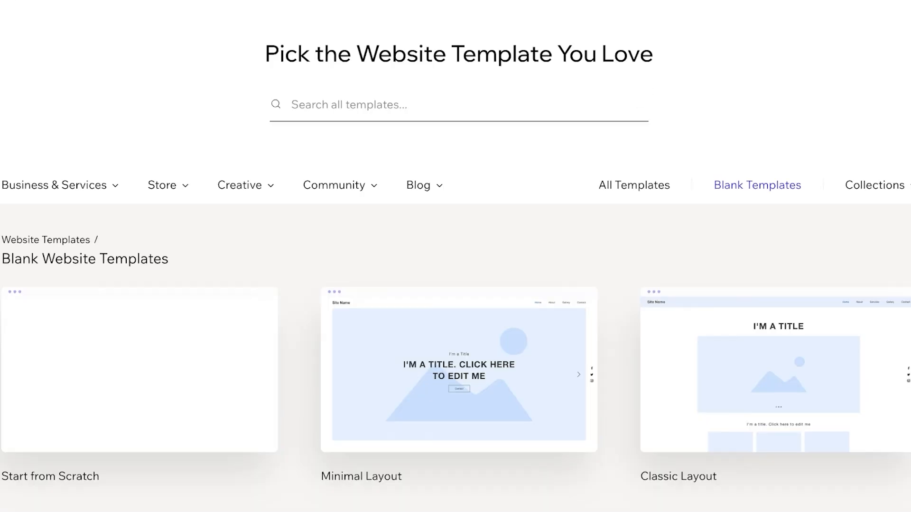
scroll(759, 219, "down", 4)
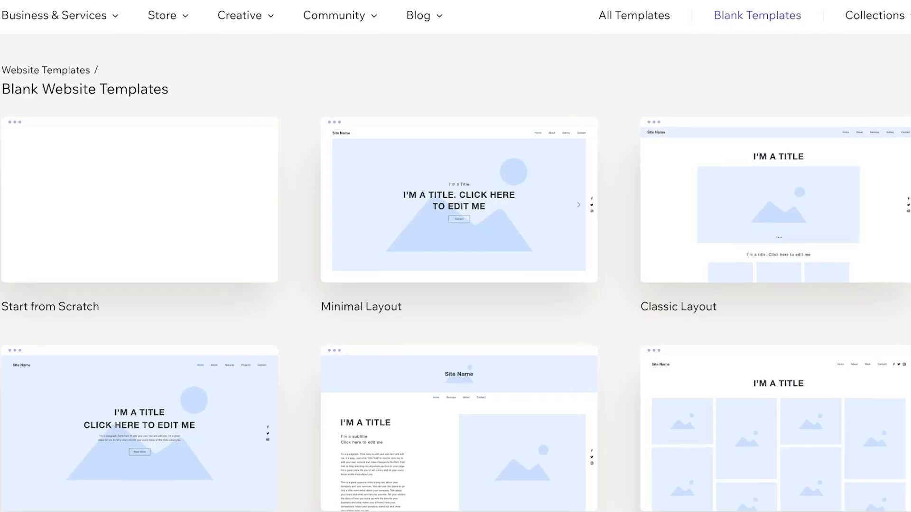
scroll(759, 166, "down", 6)
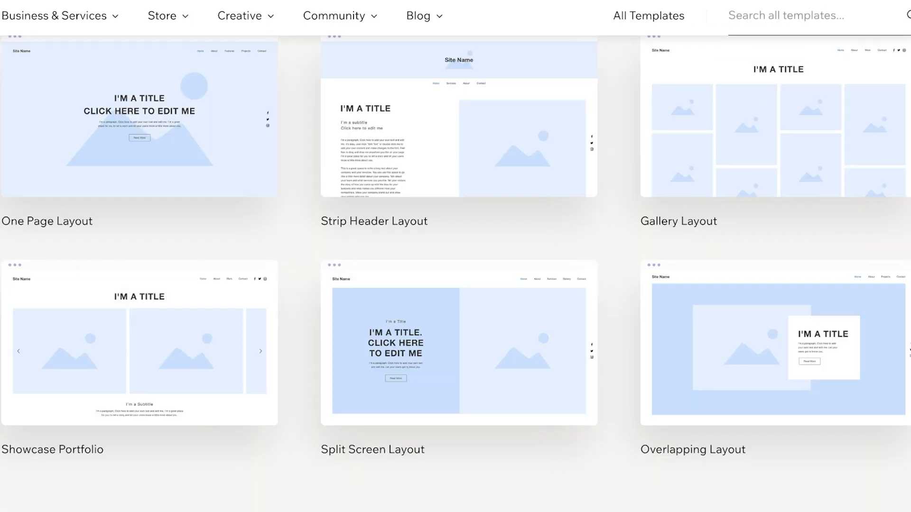
scroll(456, 256, "up", 8)
scroll(455, 256, "down", 1)
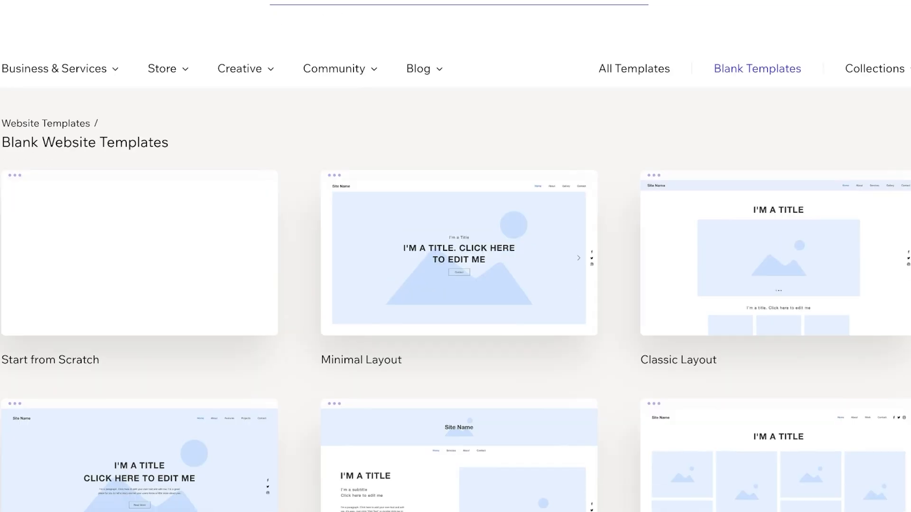
scroll(774, 304, "down", 3)
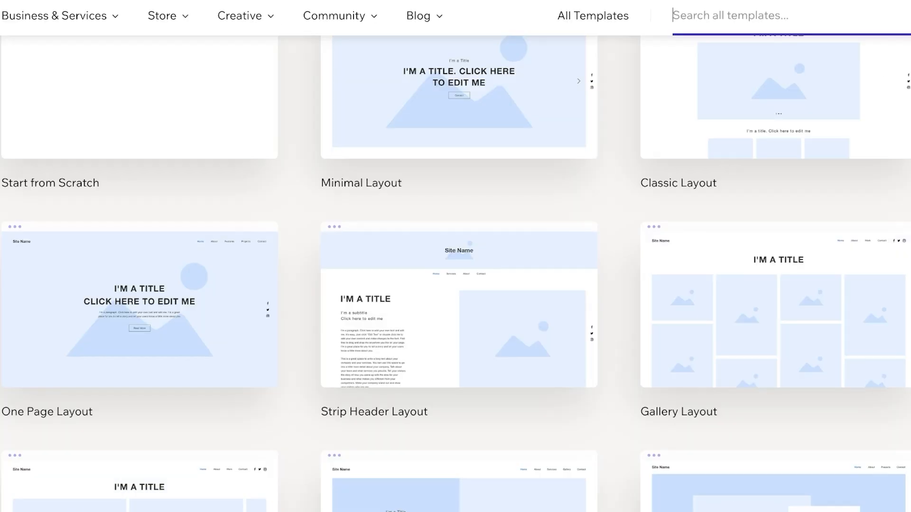
scroll(455, 257, "up", 7)
scroll(455, 256, "down", 8)
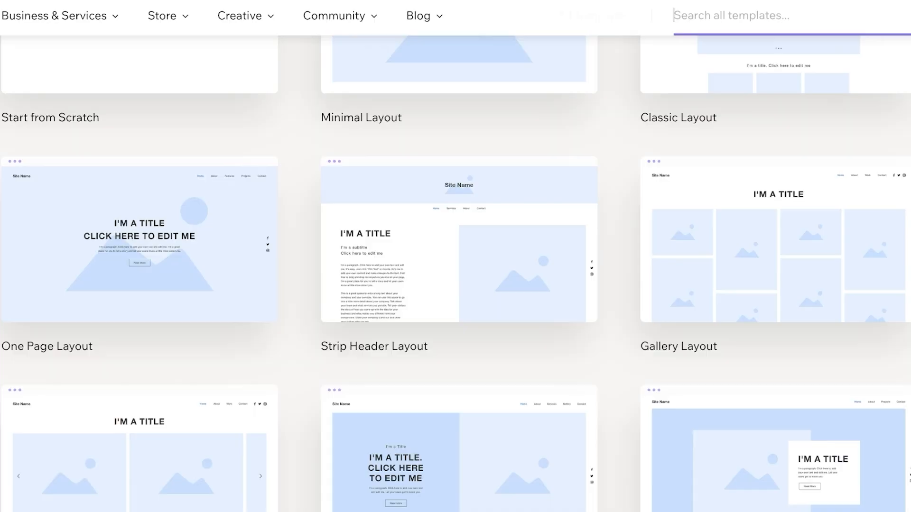
scroll(455, 256, "down", 3)
scroll(456, 256, "up", 7)
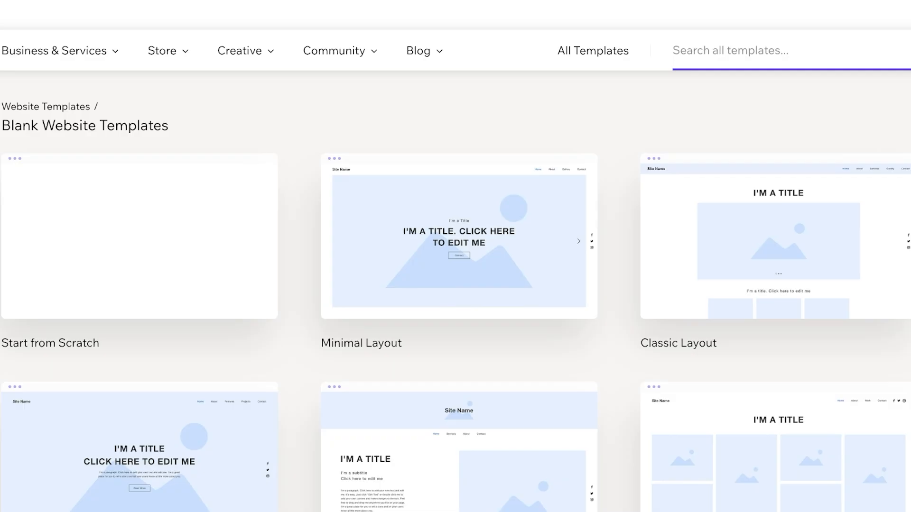
scroll(773, 237, "up", 1)
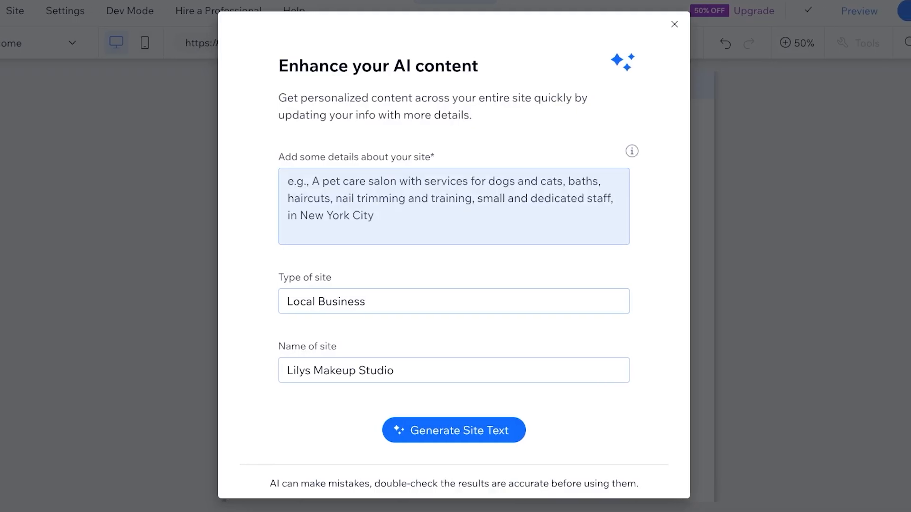
Step: Describe the site in the AI content details as Lilys Makeup Studio, a makeup studio run by its owner, providing professional makeup and makeup classes
left_click(464, 207)
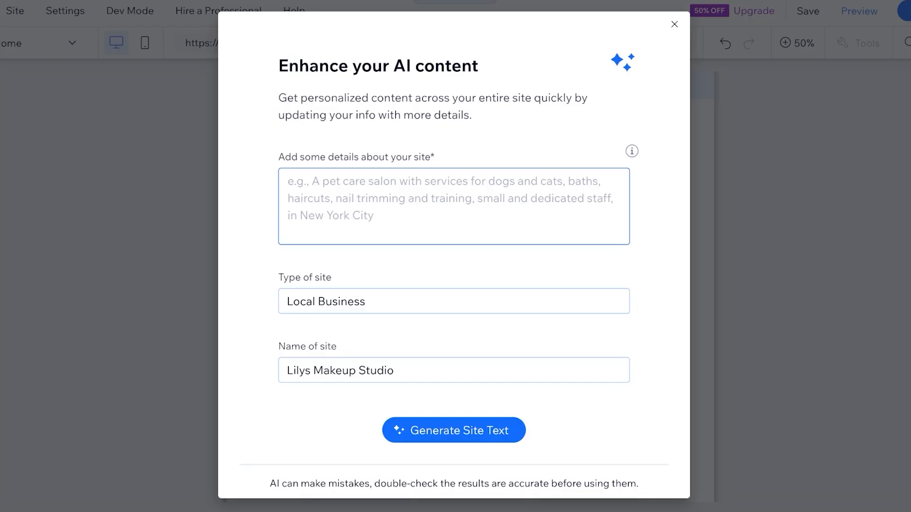
type("a")
key("BackSpace")
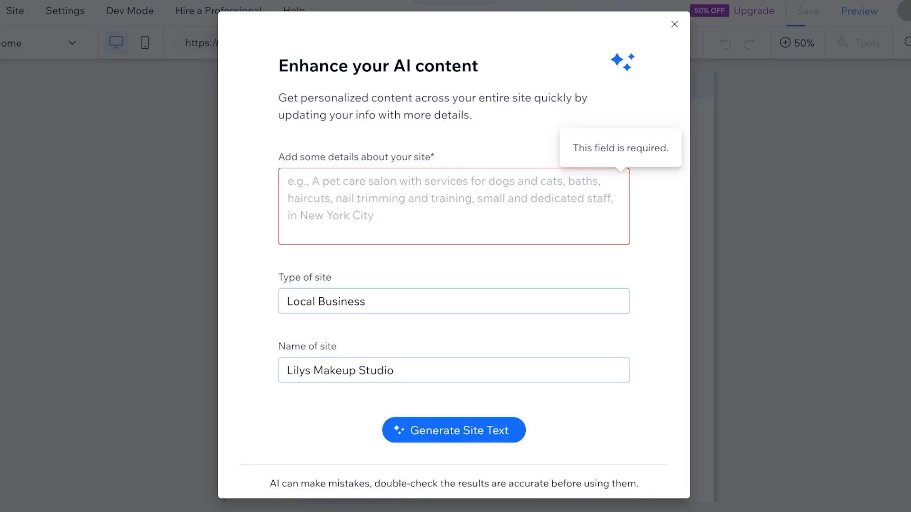
type("Lilys Makeup stStudio is a m")
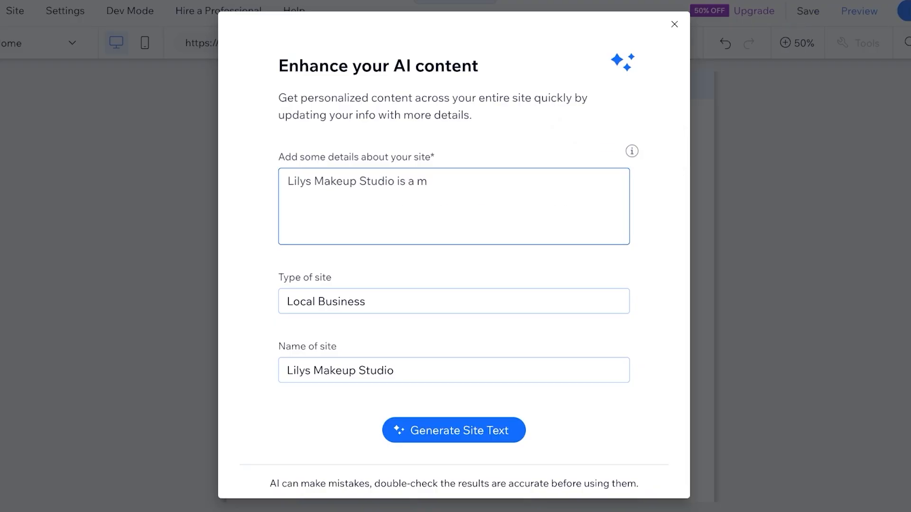
type("akeup studio run by me L")
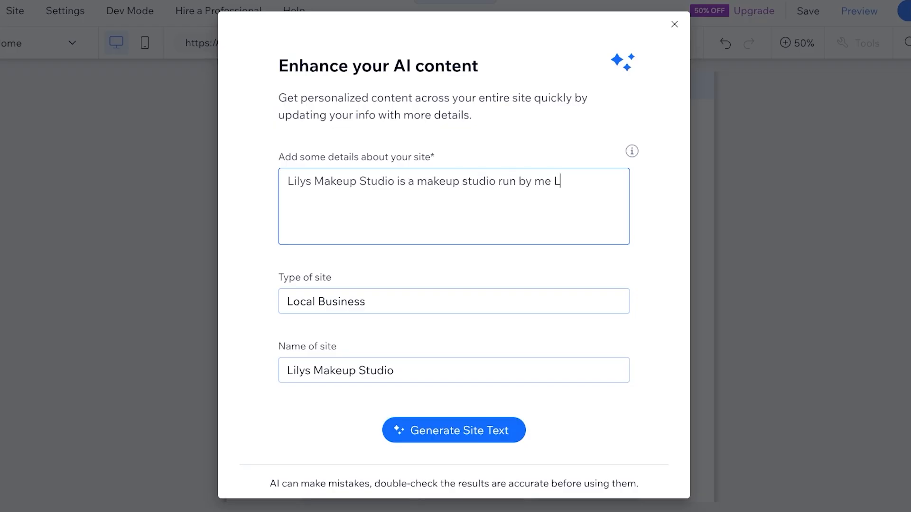
type("ily, I provide professional makeup and")
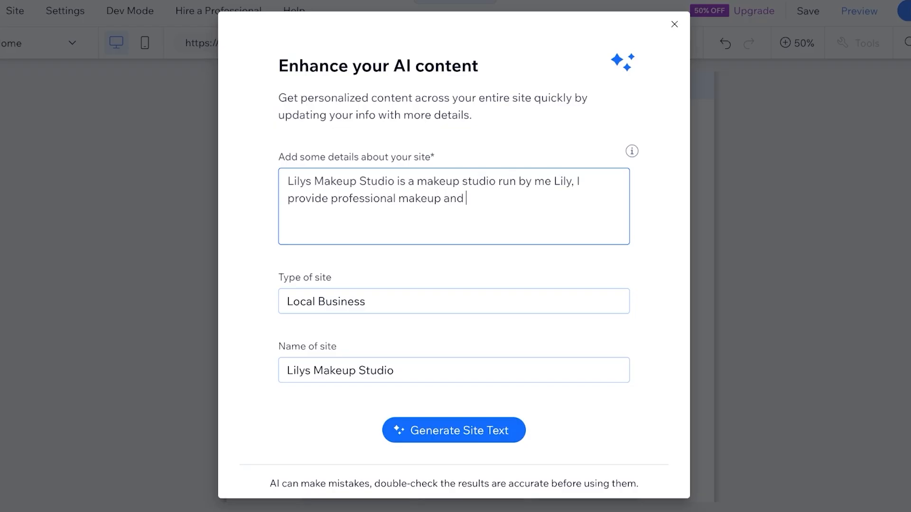
type(" makeup classses. I do hace")
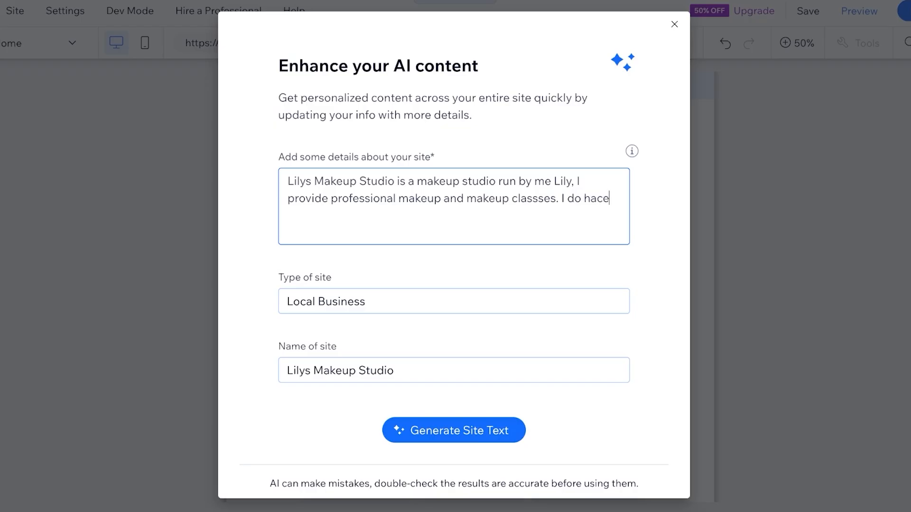
Step: Finish the site details with the sentence "I provide services like bridal makeup, party makeup and more."
key("BackSpace")
key("BackSpace")
key("BackSpace")
key("BackSpace")
key("BackSpace")
key("BackSpace")
key("BackSpace")
type("provd")
key("BackSpace")
type("ide services l")
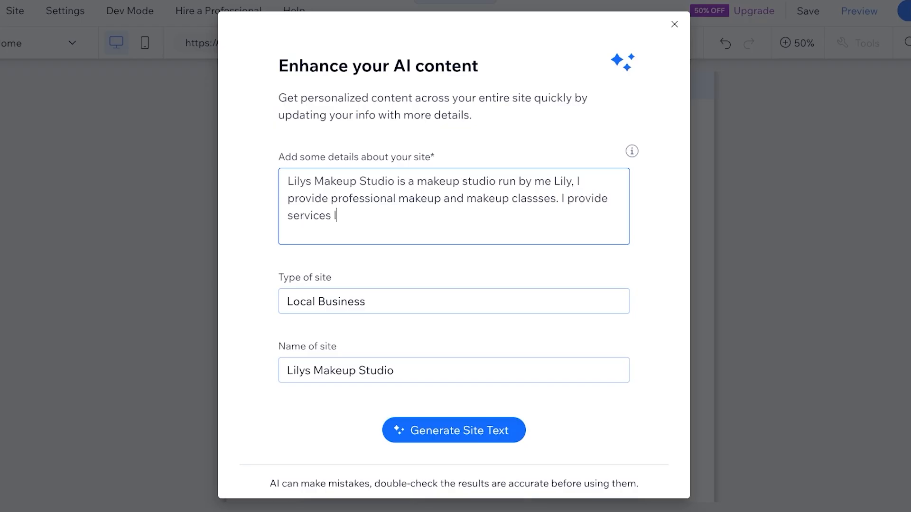
type("ike bridal makeup, party,= makeup and more.")
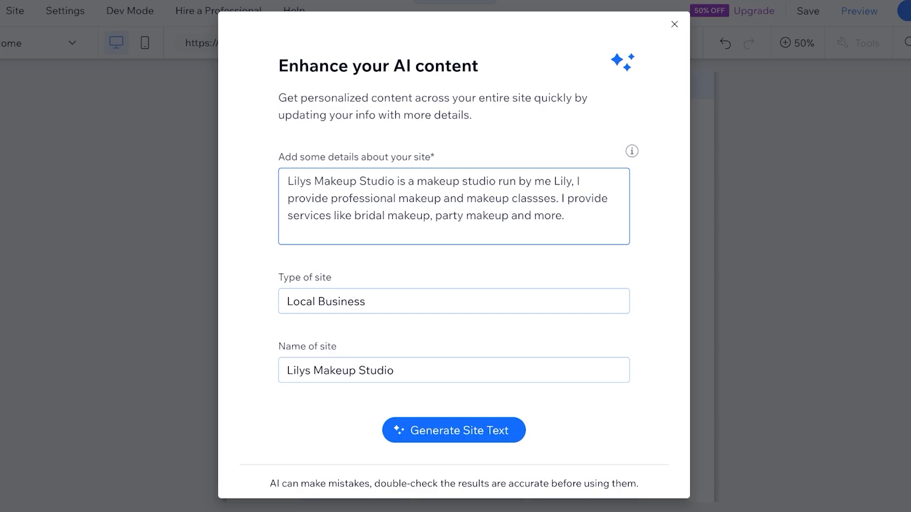
Step: Generate the AI site text from the entered details for the Local Business site
key("Tab")
key("Tab")
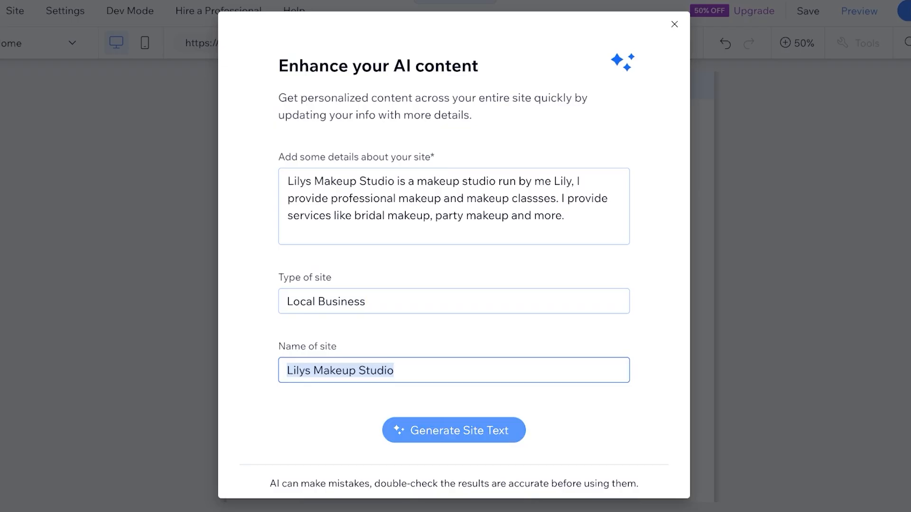
left_click(454, 430)
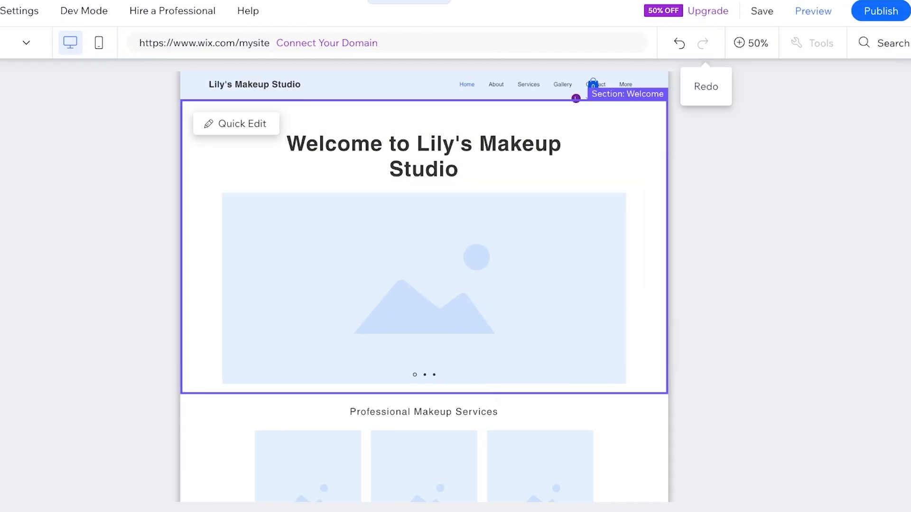
Step: Set the editor zoom to 100% and review the generated text on the Home page from header to footer
left_click(751, 43)
scroll(560, 190, "up", 1)
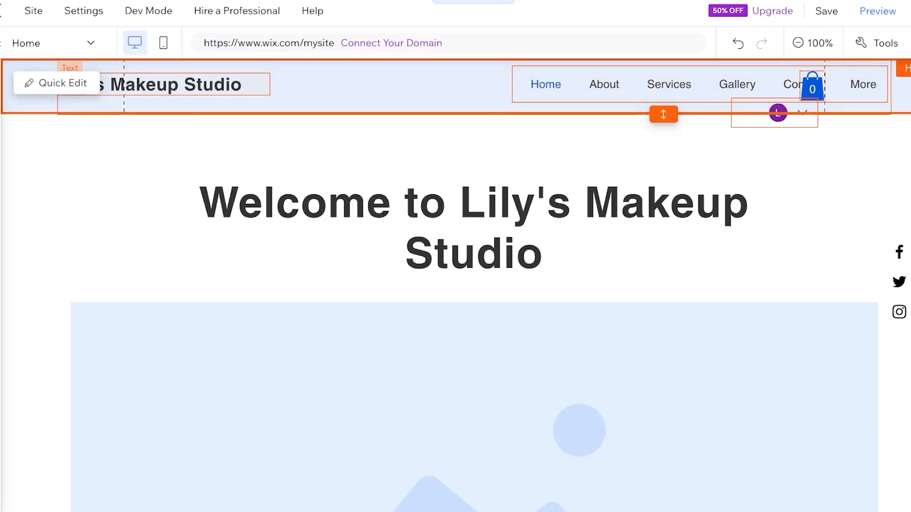
scroll(455, 284, "down", 15)
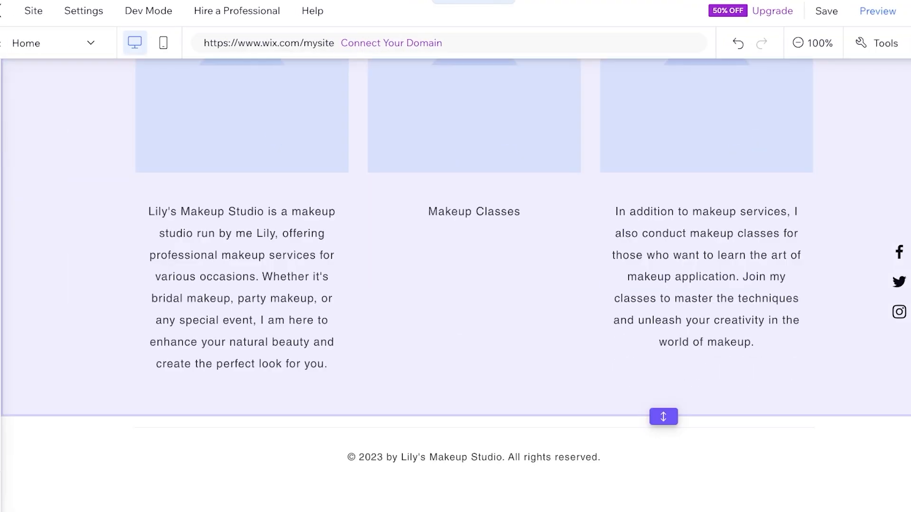
scroll(456, 285, "up", 12)
scroll(455, 285, "up", 4)
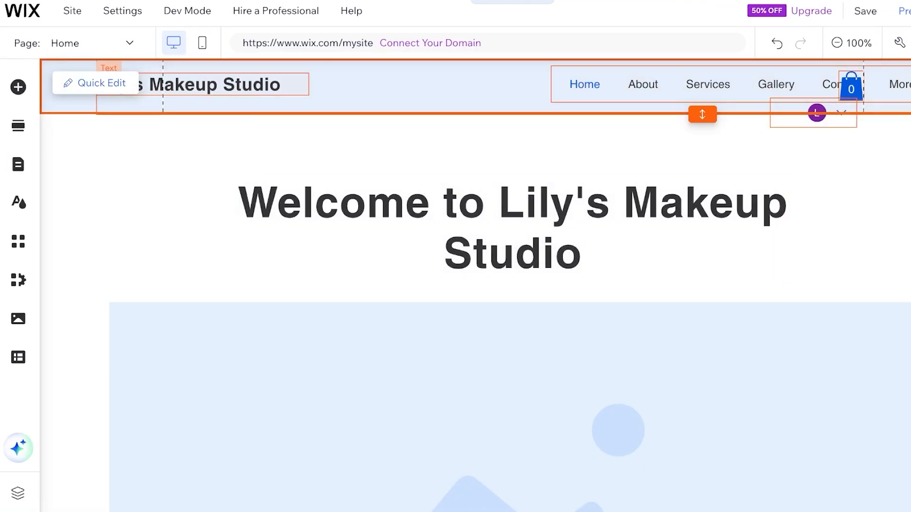
Step: Inspect the header's quick edit options, the site menu page list and the horizontal menu's settings
left_click(95, 83)
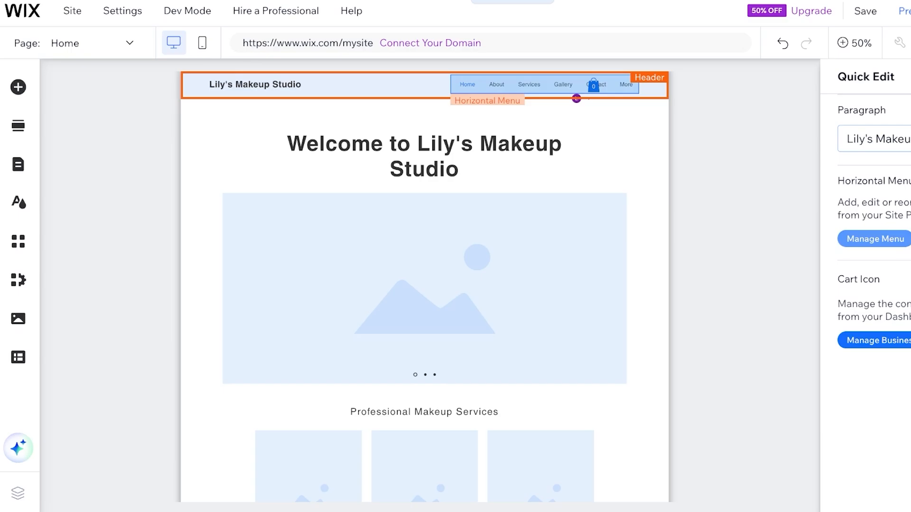
left_click(875, 239)
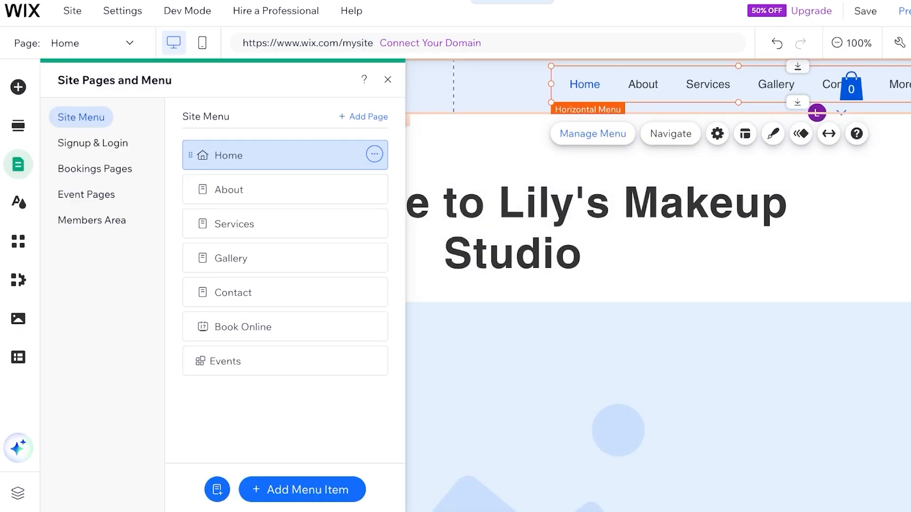
left_click(717, 133)
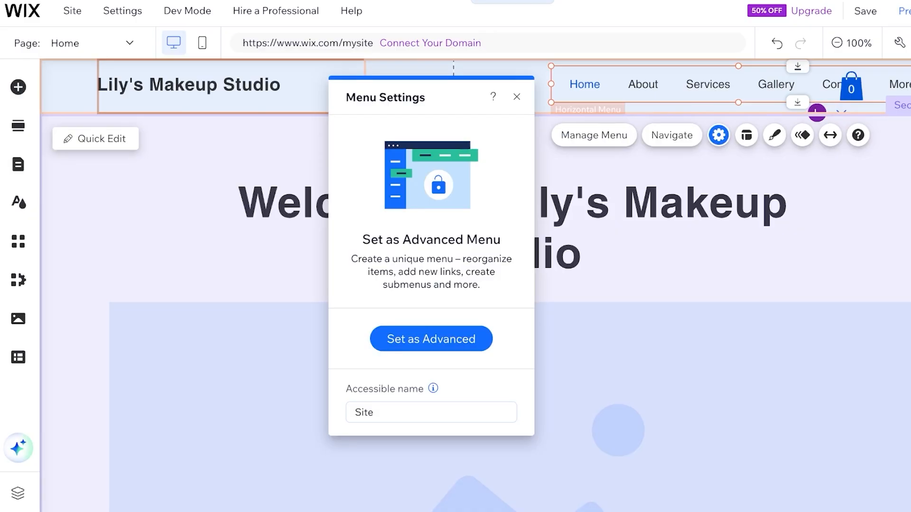
left_click(432, 412)
left_click(517, 96)
left_click(517, 97)
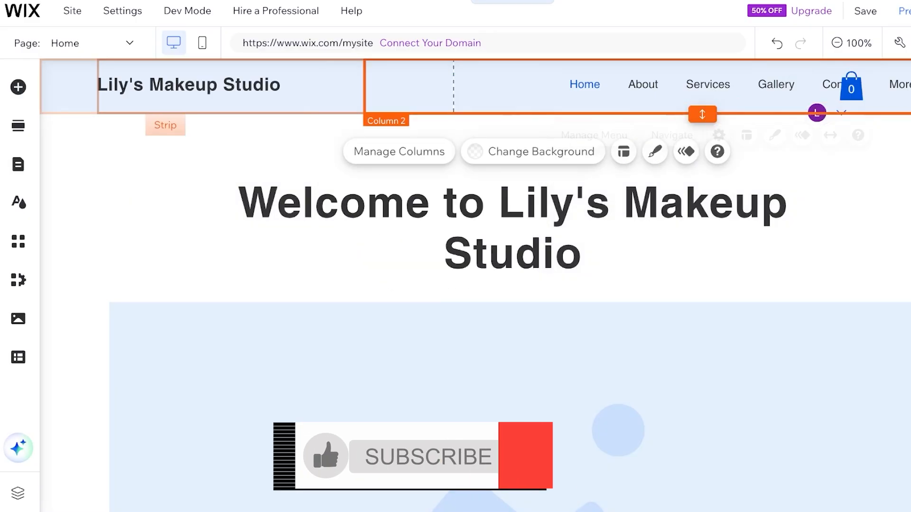
Step: Try the multicolour gradient as the background of the header column holding the menu, and reset that background to None
left_click(540, 151)
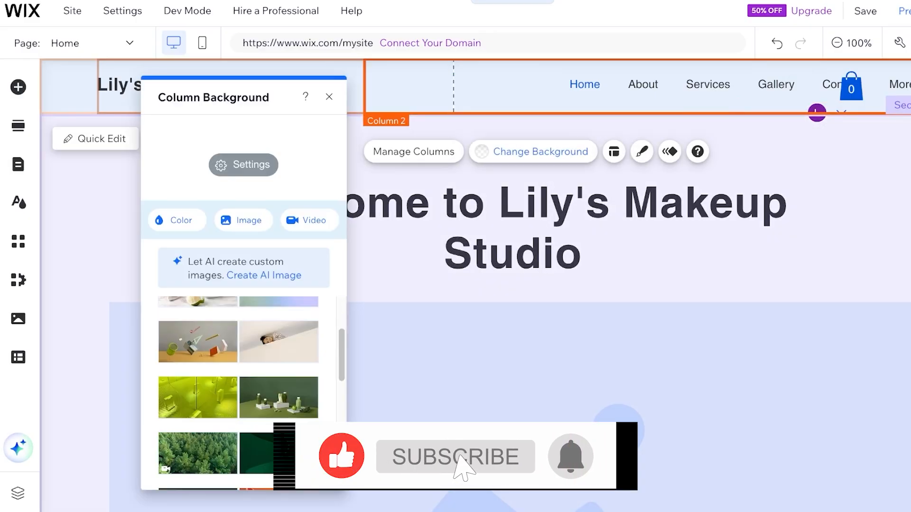
left_click(278, 303)
scroll(198, 397, "up", 1)
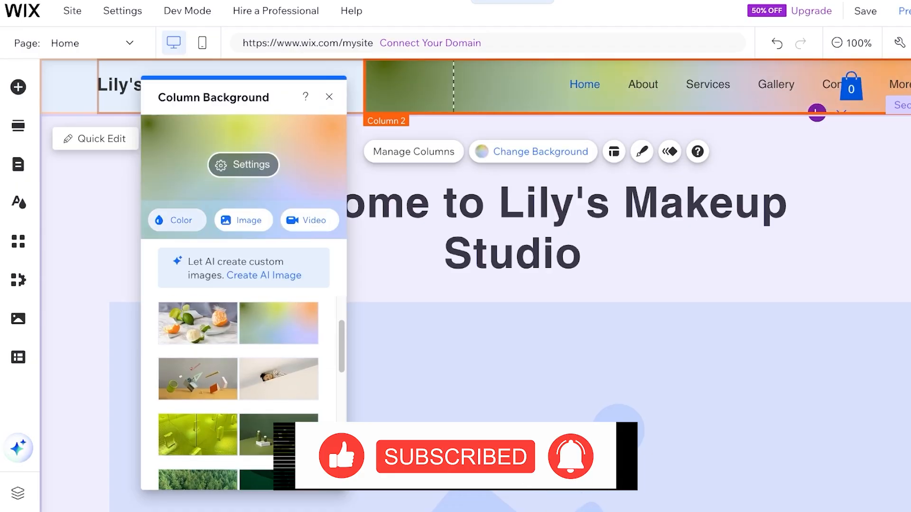
scroll(198, 380, "up", 2)
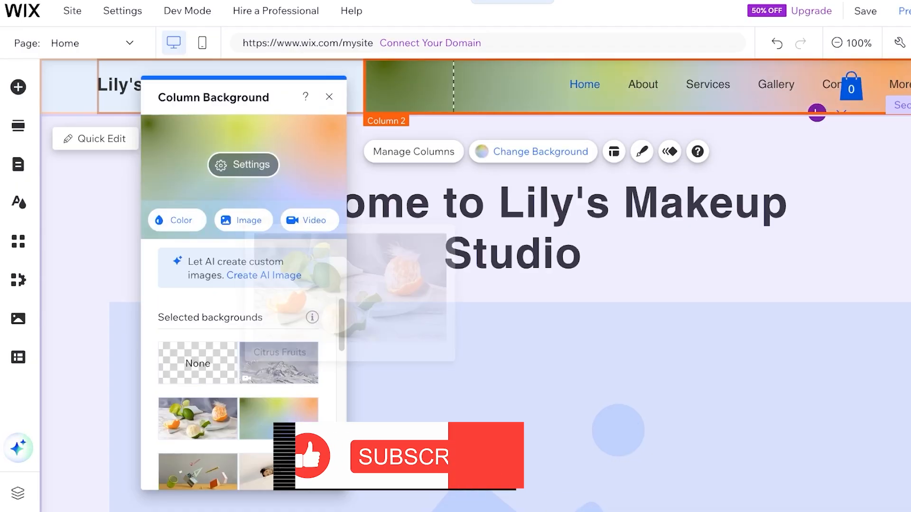
left_click(198, 363)
left_click(355, 91)
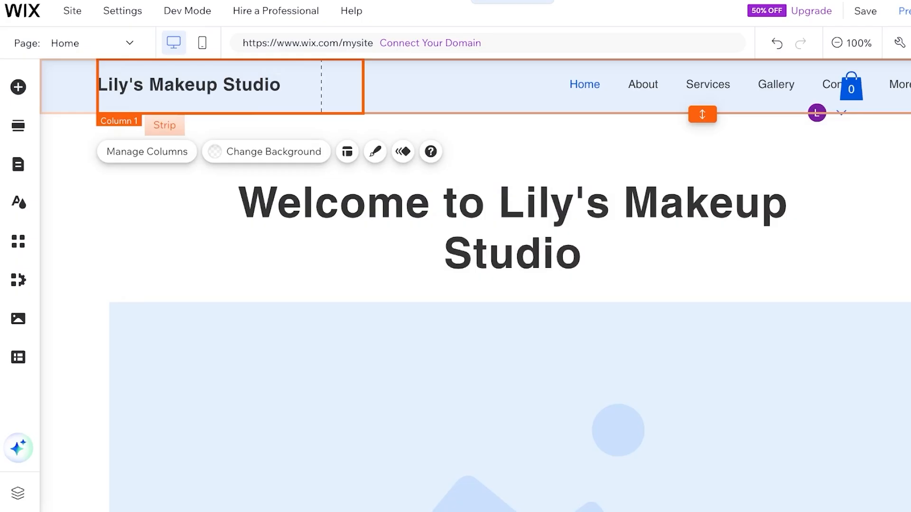
left_click(197, 203)
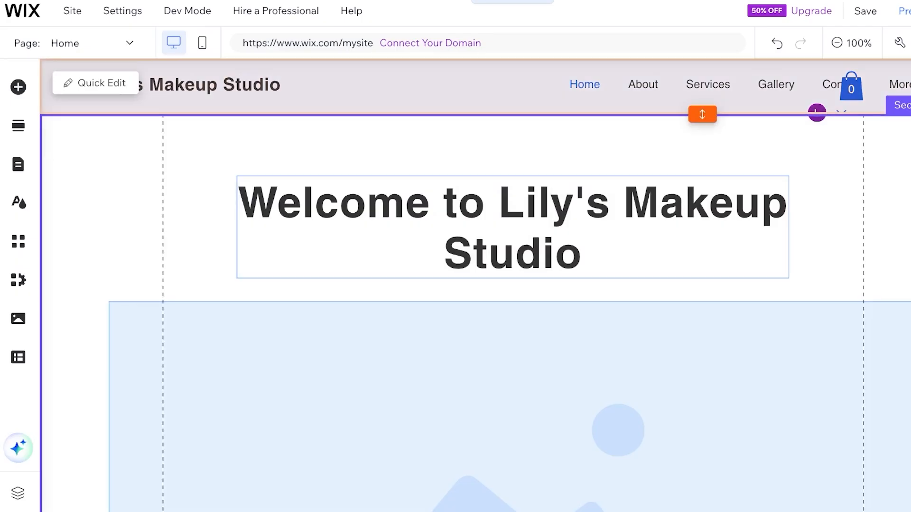
Step: Try the green, yellow and orange gradient from the selected backgrounds on the whole header strip
left_click(327, 97)
left_click(327, 97)
left_click(273, 152)
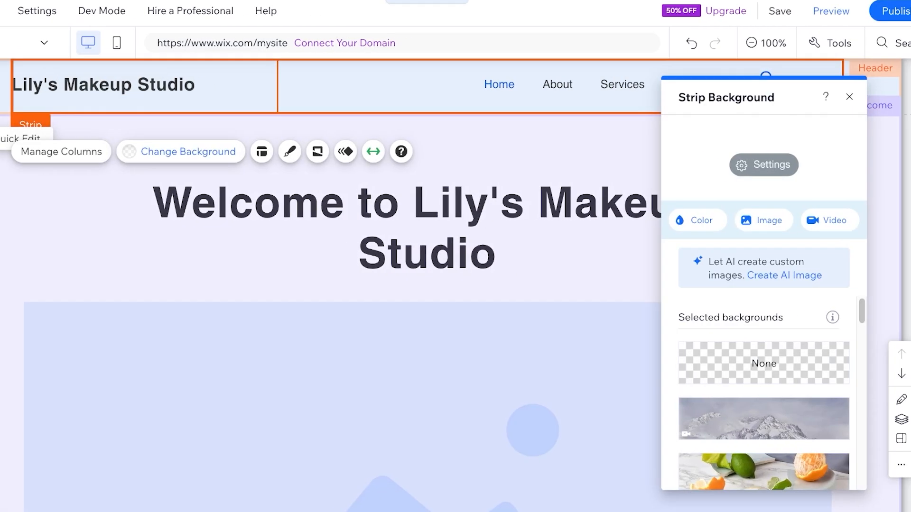
scroll(741, 413, "down", 4)
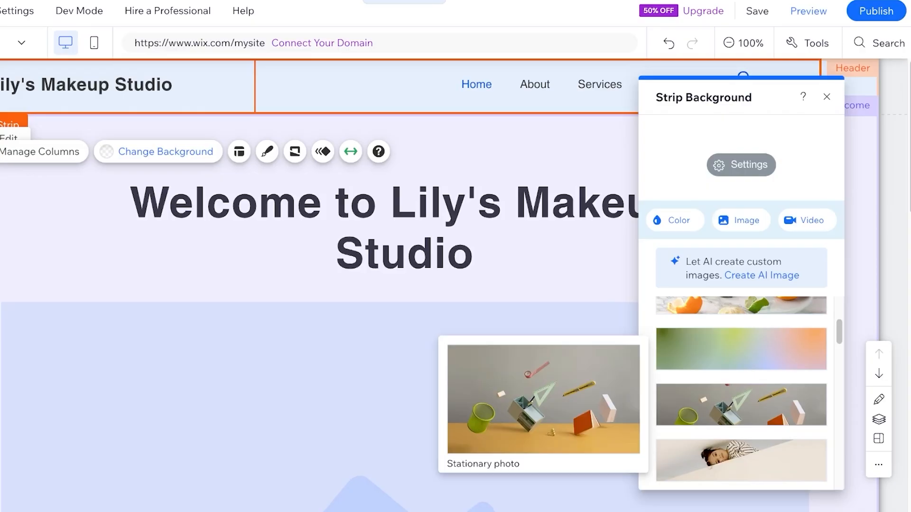
left_click(741, 349)
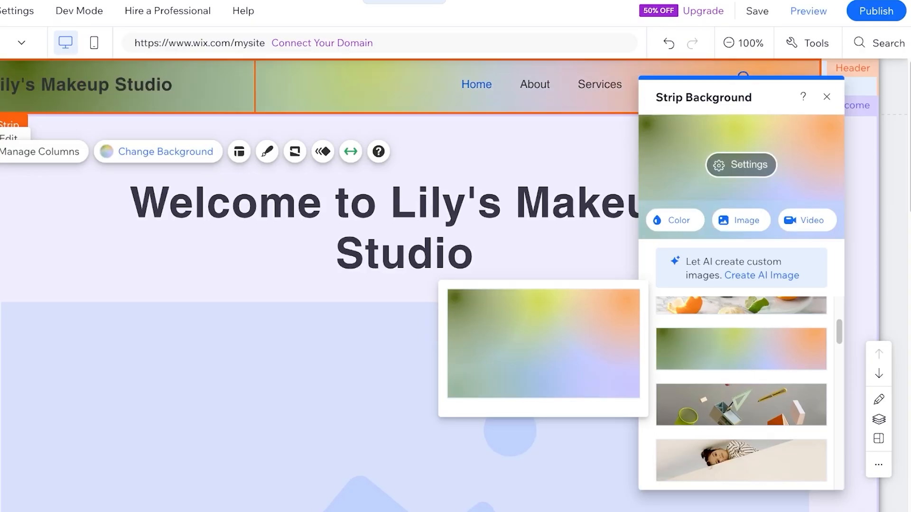
scroll(741, 394, "down", 10)
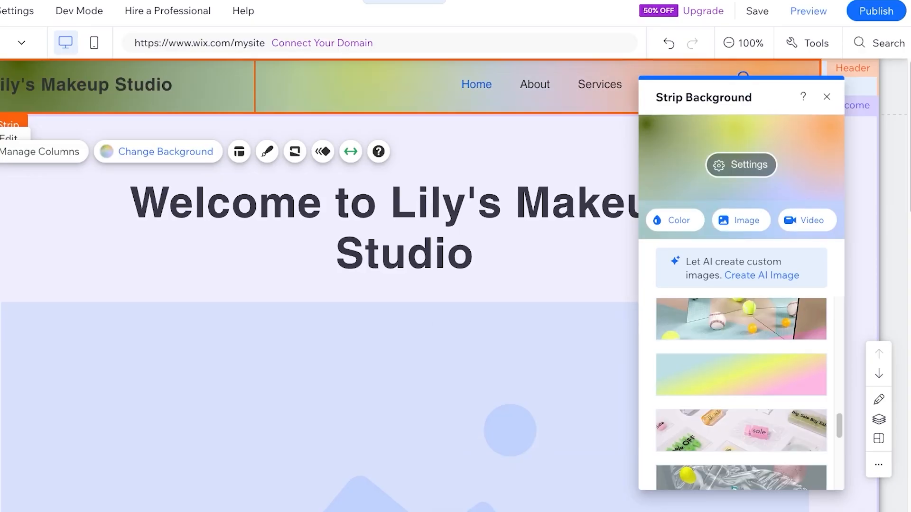
Step: Try the lilac and pale blue fluid gradient on the header strip with a size of 50% and a spread of 43%
left_click(675, 220)
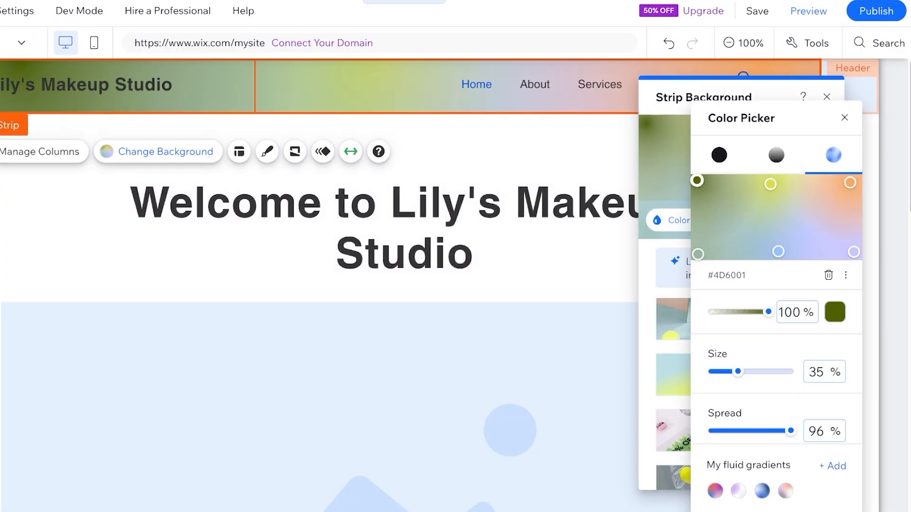
left_click(738, 491)
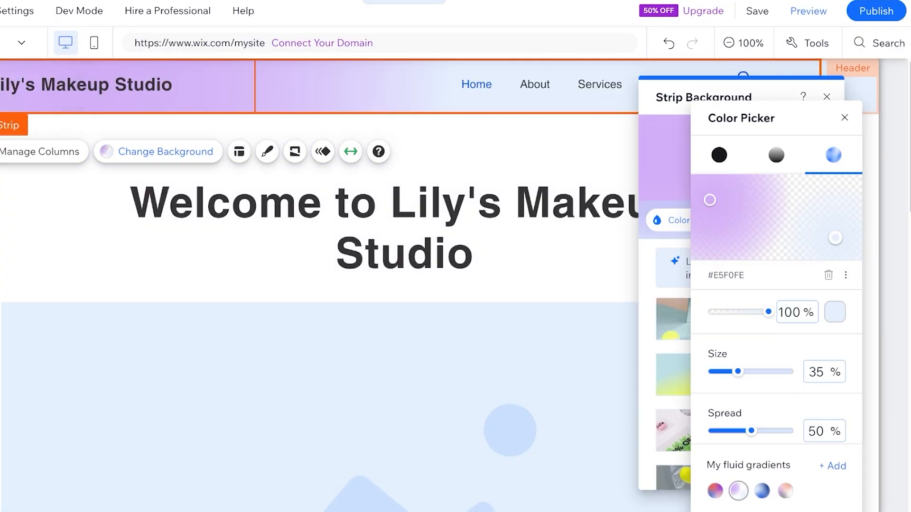
scroll(777, 353, "down", 2)
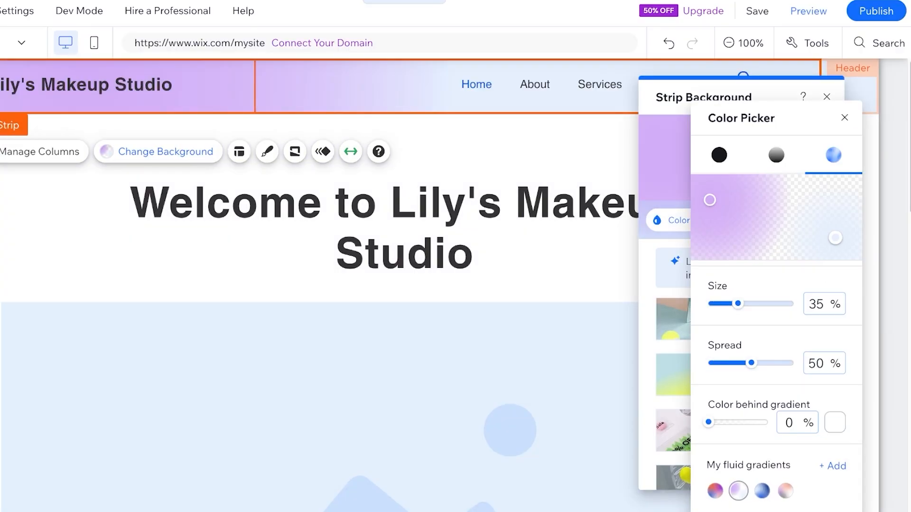
mouse_move(710, 200)
left_mouse_down()
mouse_move(711, 185)
mouse_move(742, 200)
mouse_move(710, 208)
left_mouse_up()
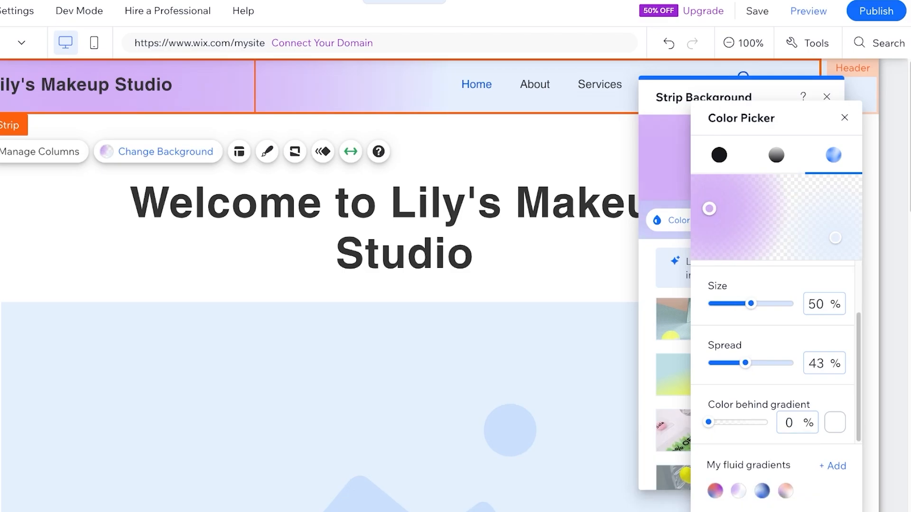
Step: Switch the header strip's background to a linear gradient with a custom pink starting colour
left_click(776, 155)
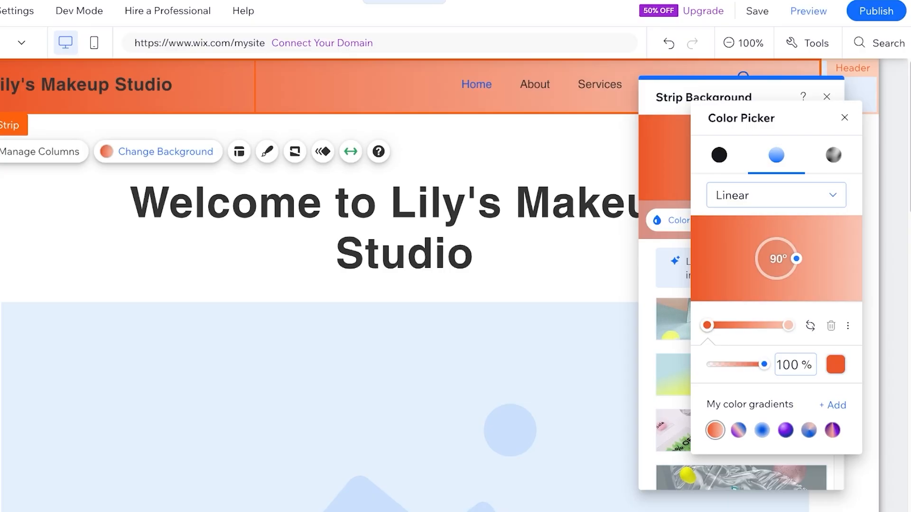
left_click(836, 364)
left_click(850, 411)
left_click_drag(713, 348, 862, 348)
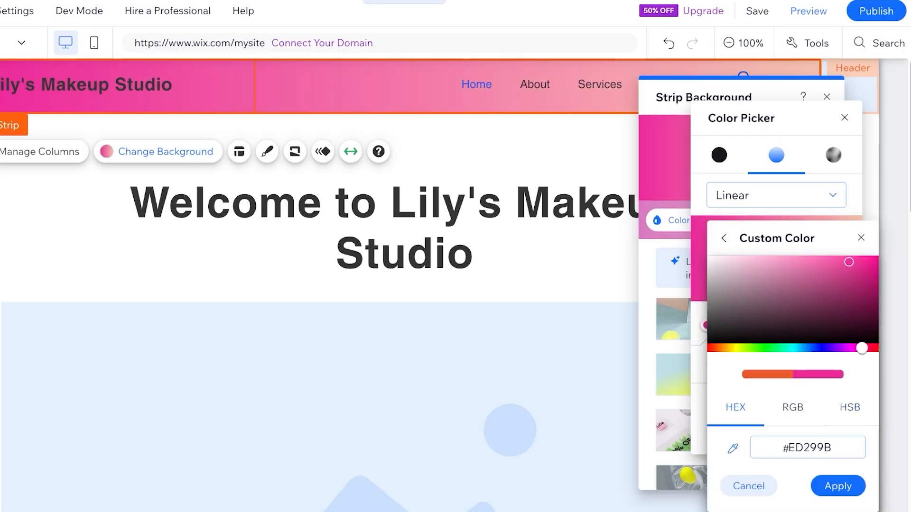
left_click_drag(848, 262, 806, 259)
left_click(861, 238)
Step: Set the starting colour of the header strip's linear gradient to #DB85AF and its angle to 80°
left_click(835, 364)
left_click(789, 334)
left_click_drag(713, 348, 864, 348)
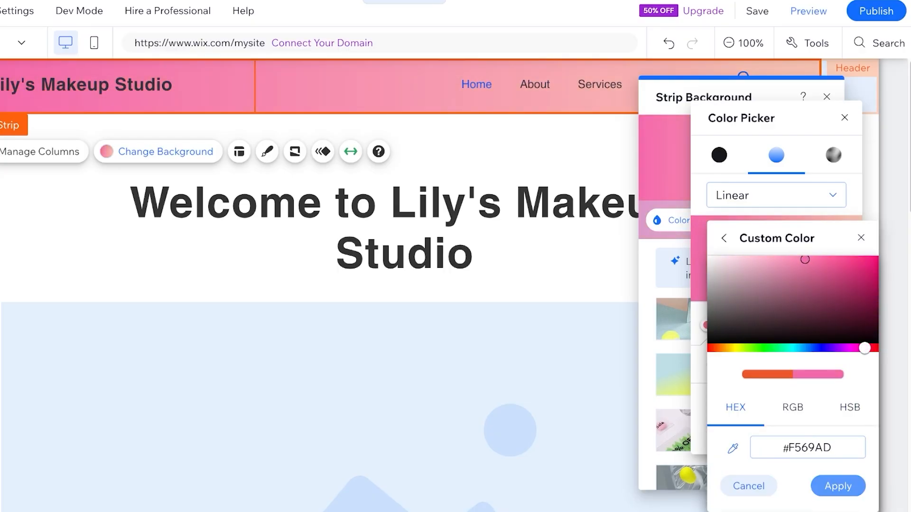
left_click(774, 269)
left_click(861, 238)
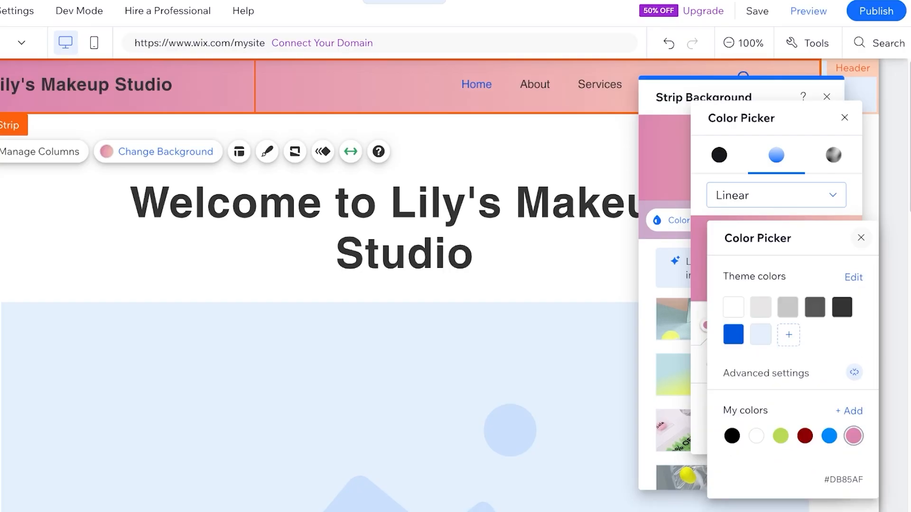
left_click(861, 238)
left_click_drag(796, 259, 794, 249)
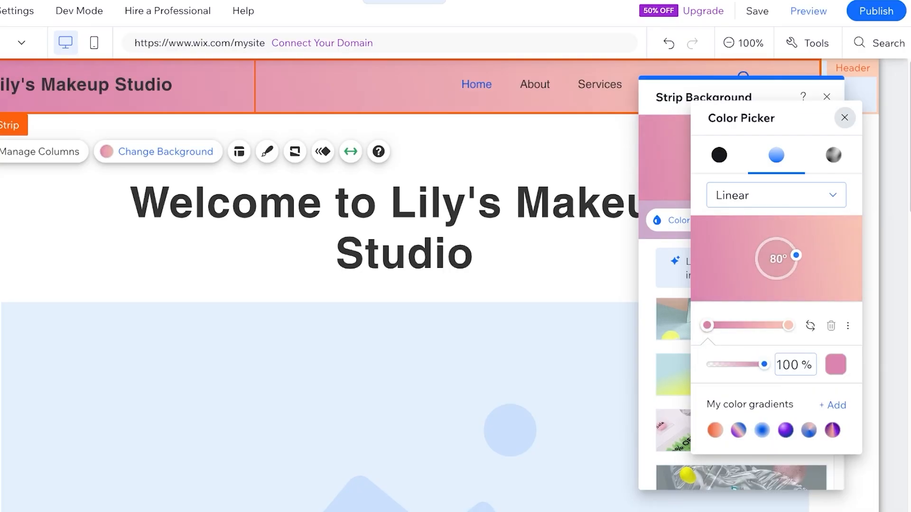
left_click(845, 118)
left_click(826, 97)
Step: Set the fill colour of the header behind the strip to the saved pink #DB85AF
left_click(850, 95)
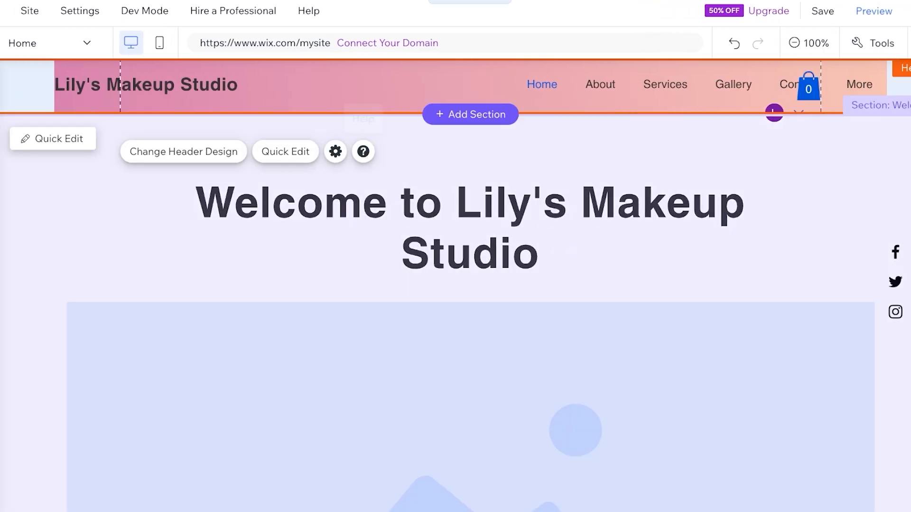
left_click(119, 151)
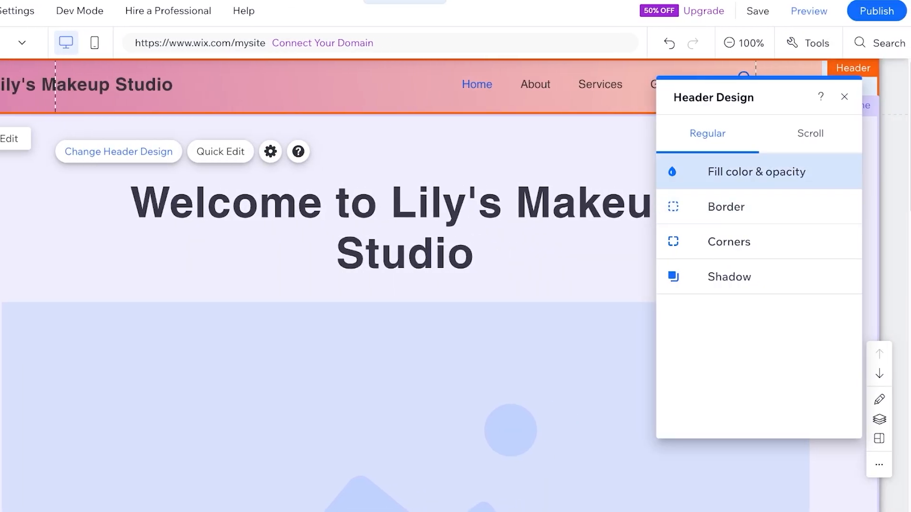
left_click(756, 172)
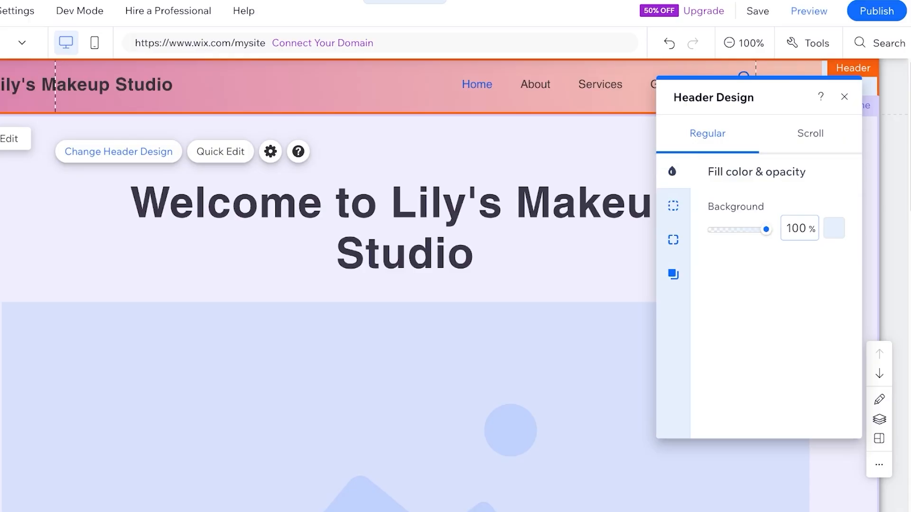
left_click(834, 228)
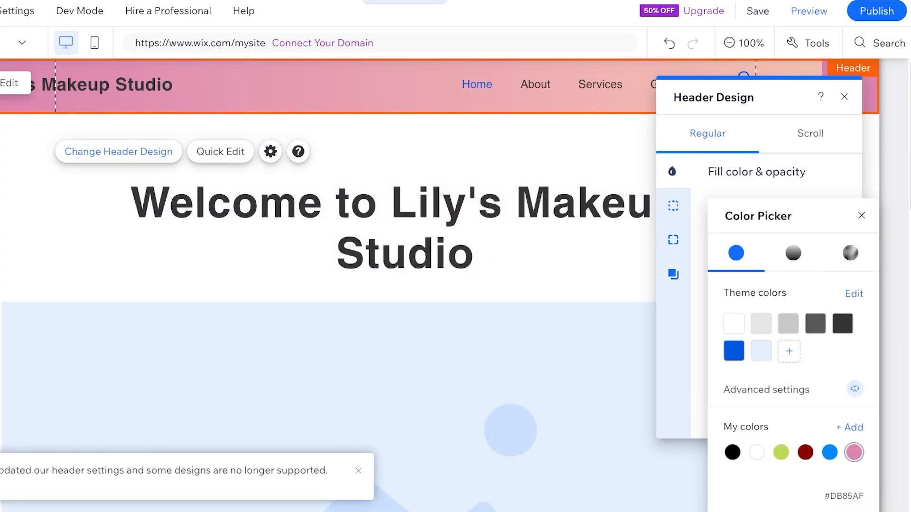
left_click(569, 147)
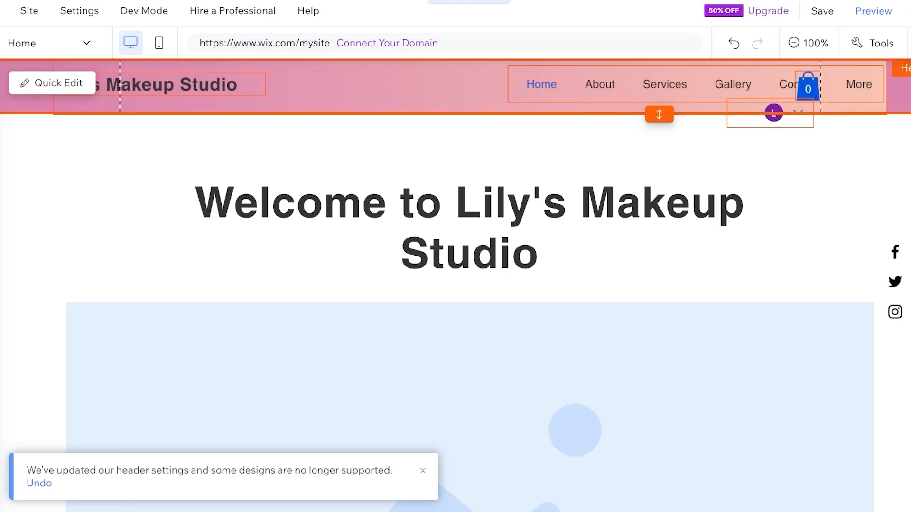
left_click(351, 95)
Step: Give the Welcome section a fluid gradient background using the lilac and pale blue preset
left_click(664, 152)
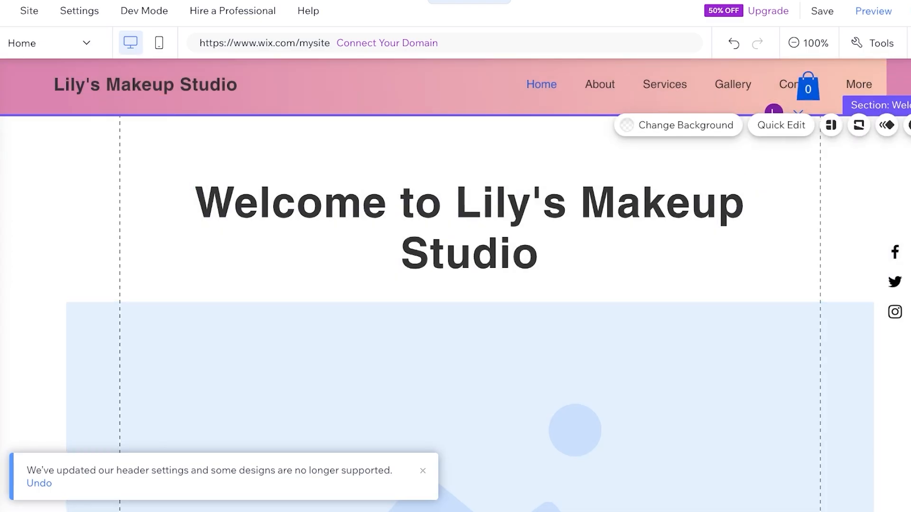
left_click(678, 126)
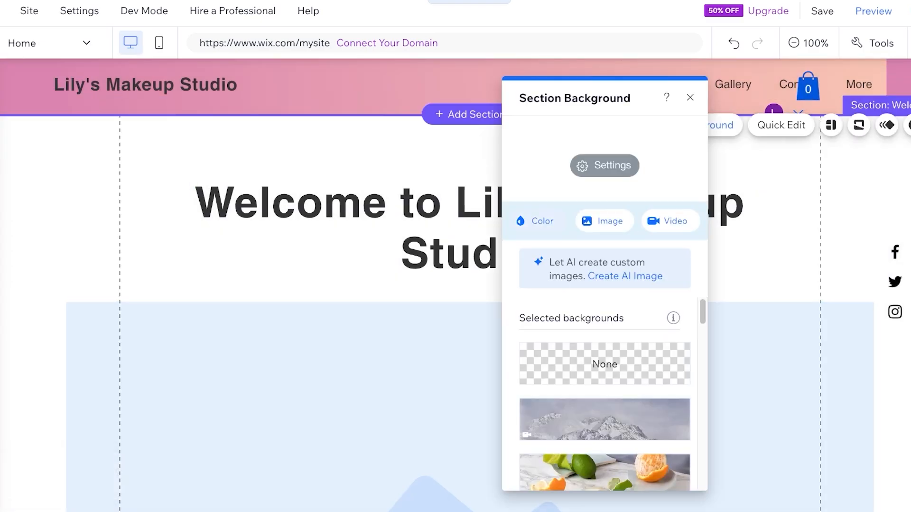
left_click(538, 221)
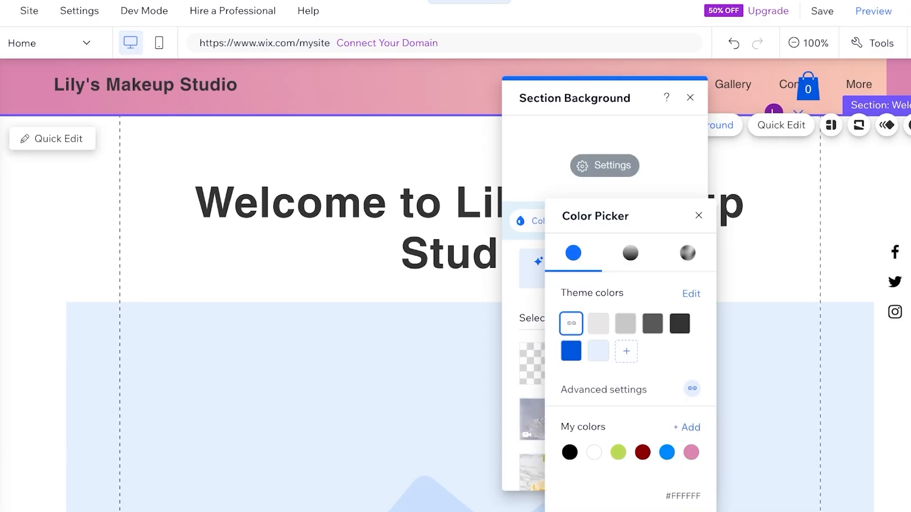
left_click(687, 252)
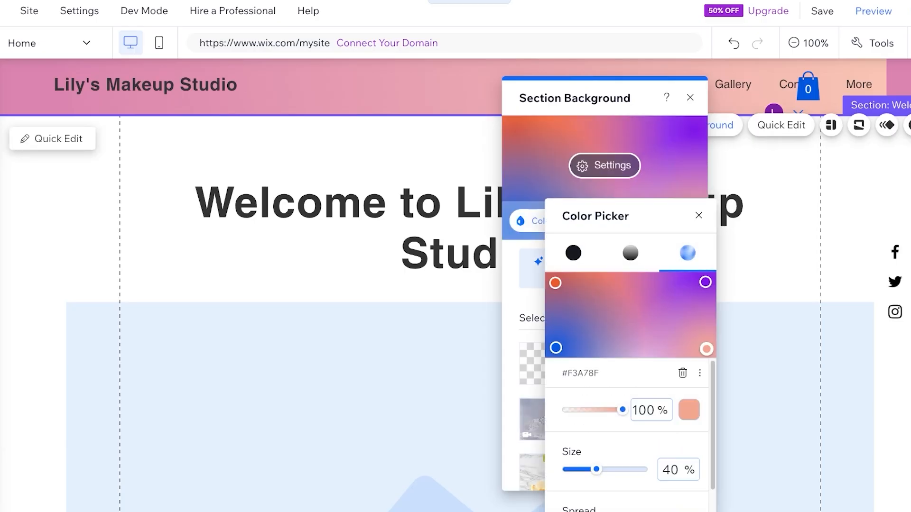
scroll(631, 437, "down", 2)
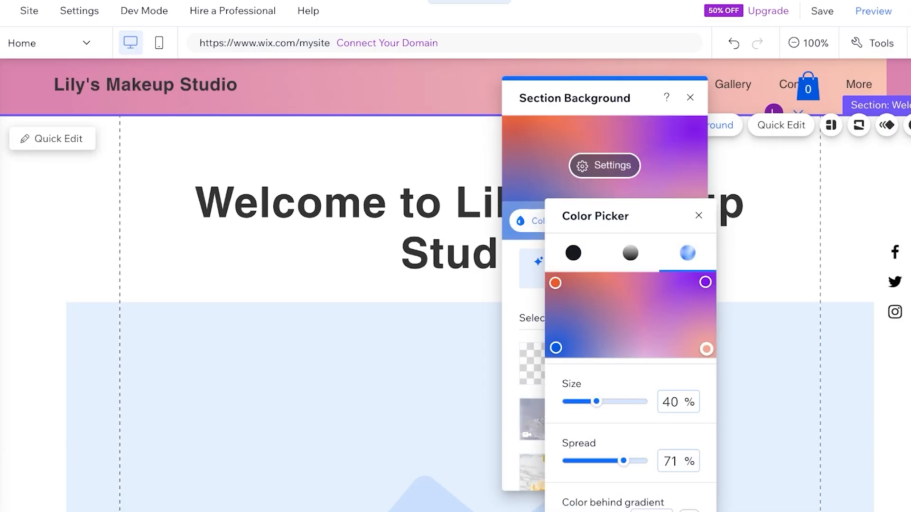
left_click_drag(556, 347, 555, 344)
left_click(698, 216)
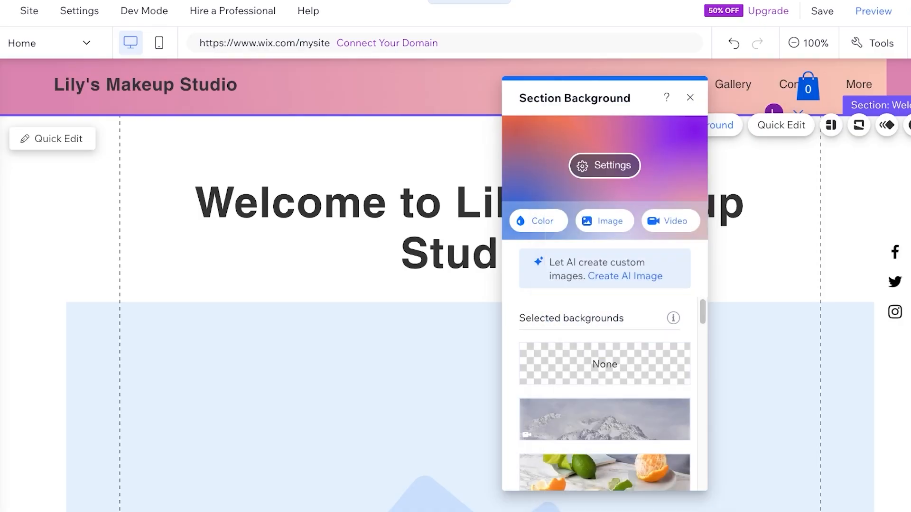
left_click(538, 221)
scroll(644, 353, "down", 2)
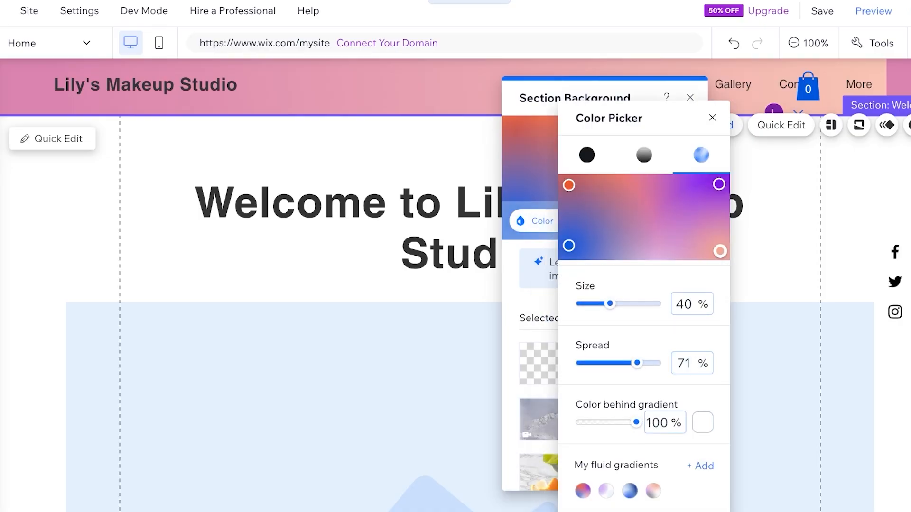
left_click(607, 491)
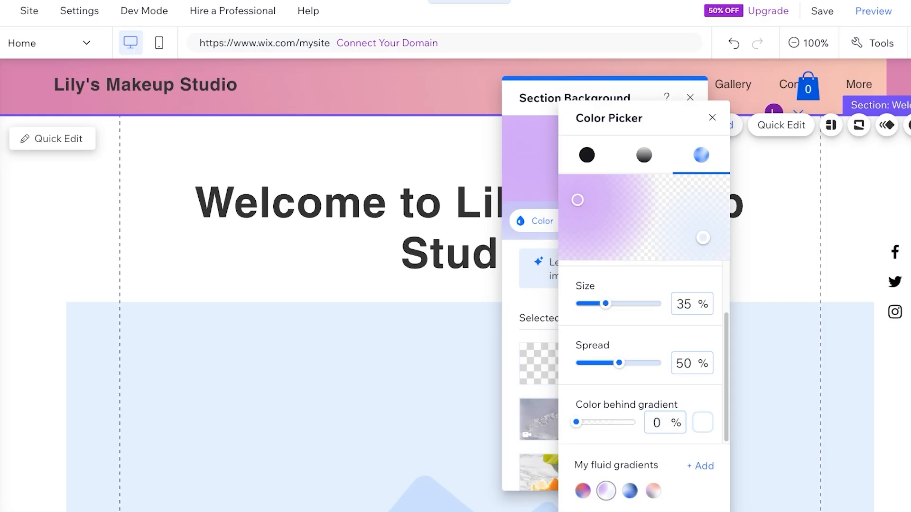
Step: Try the saved pink #DB85AF and white as the colour behind the Welcome section's fluid gradient, and reapply the lilac preset
left_click(703, 423)
left_click(876, 441)
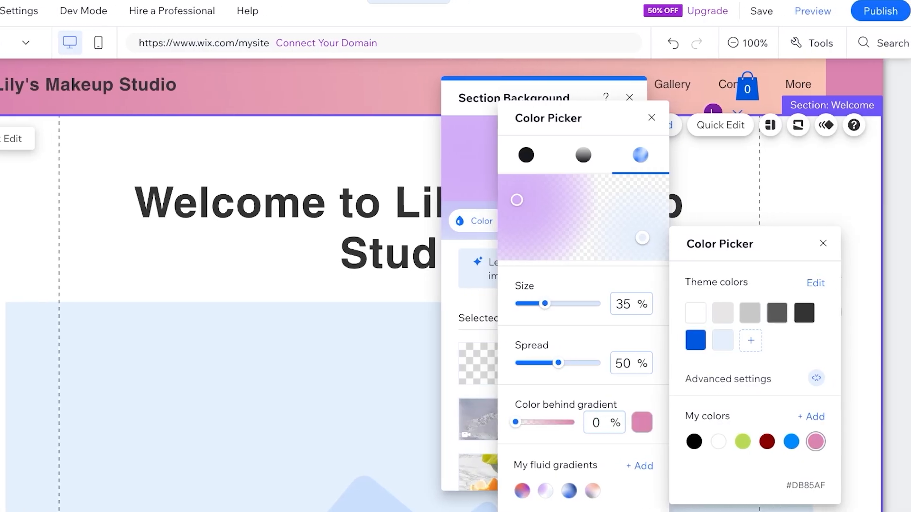
left_click(718, 441)
left_click(545, 491)
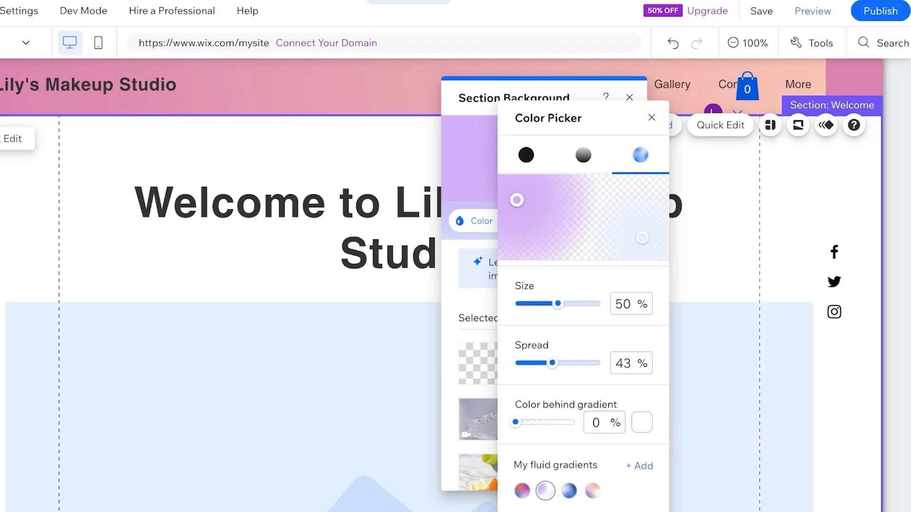
left_click(651, 118)
left_click(476, 221)
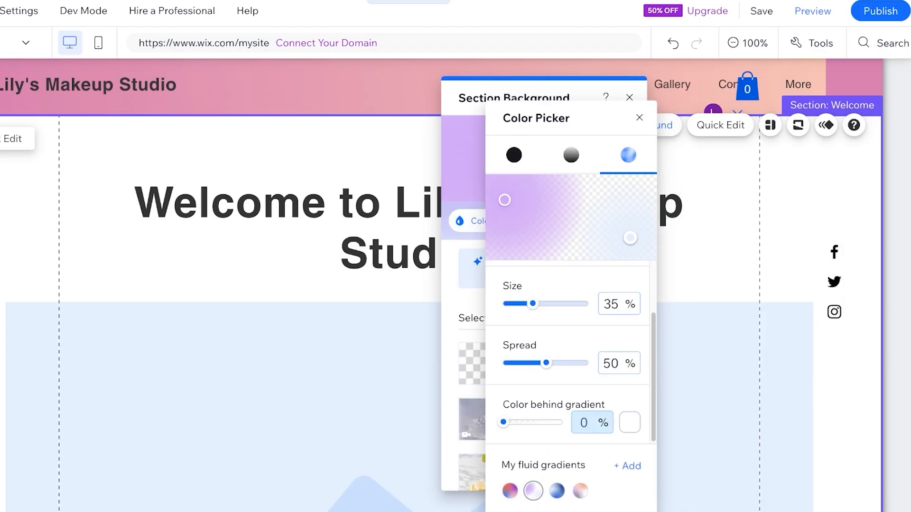
Step: Add a colour point beside the pale blue one in the fluid gradient and set it to the saved pink #DB85AF
scroll(564, 309, "up", 2)
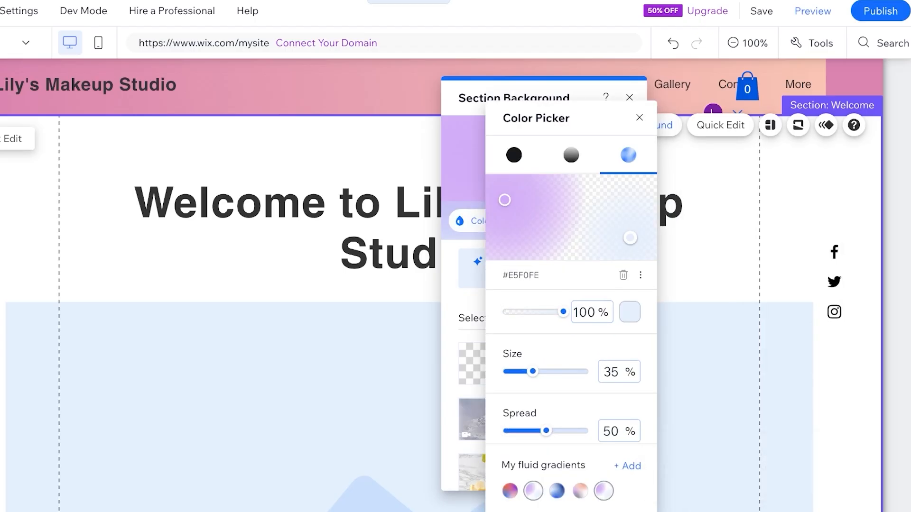
left_click(622, 233)
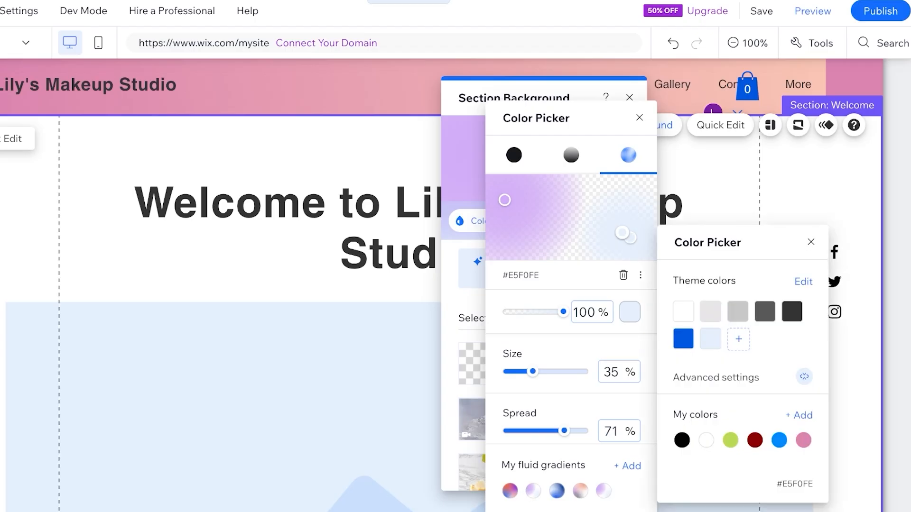
left_click(630, 311)
left_click(630, 312)
left_click(804, 441)
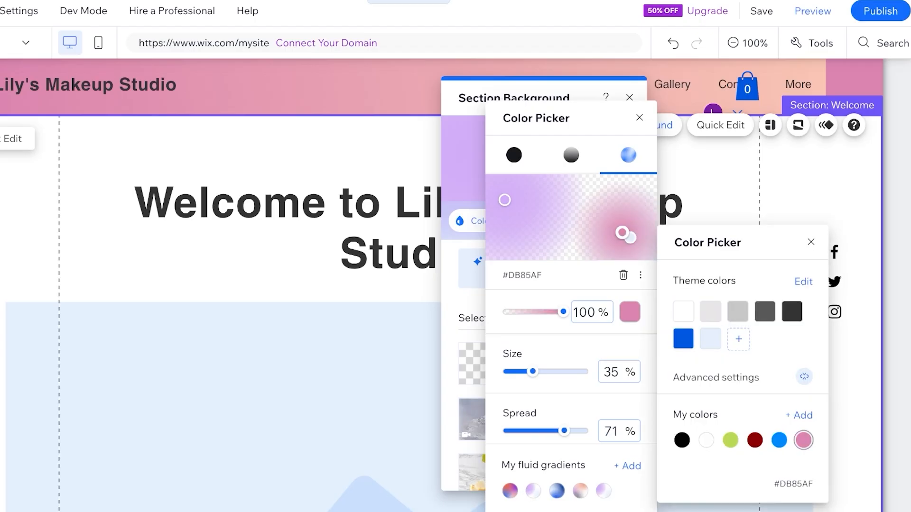
Step: Move the pale blue point away from the pink one and delete it from the fluid gradient
left_click_drag(631, 238, 639, 218)
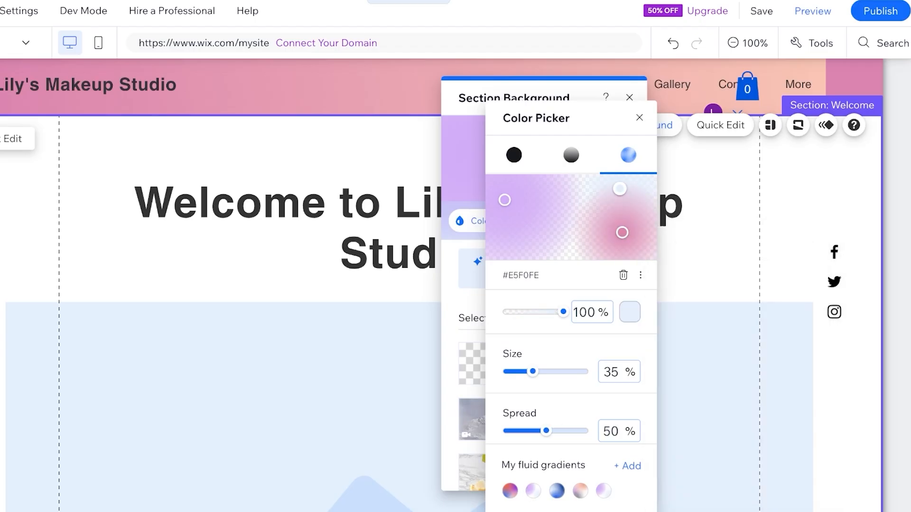
left_click(630, 311)
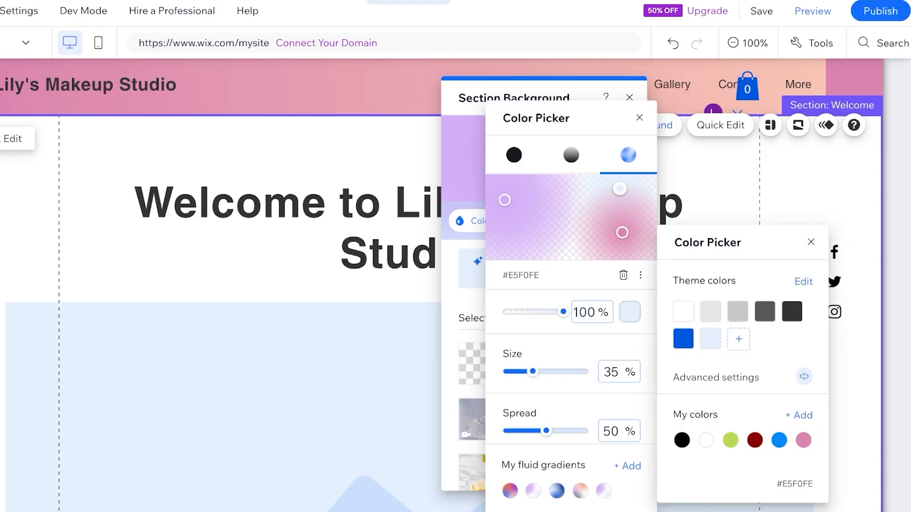
left_click(623, 275)
left_click(623, 275)
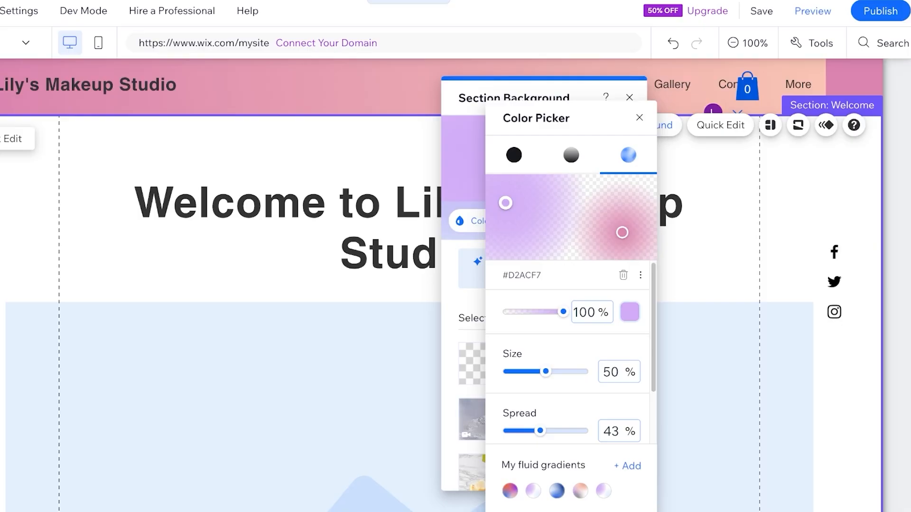
Step: Try the custom peach colour #EFC7A9 on the lilac point of the fluid gradient and leave the colour settings
left_click(630, 312)
left_click(800, 415)
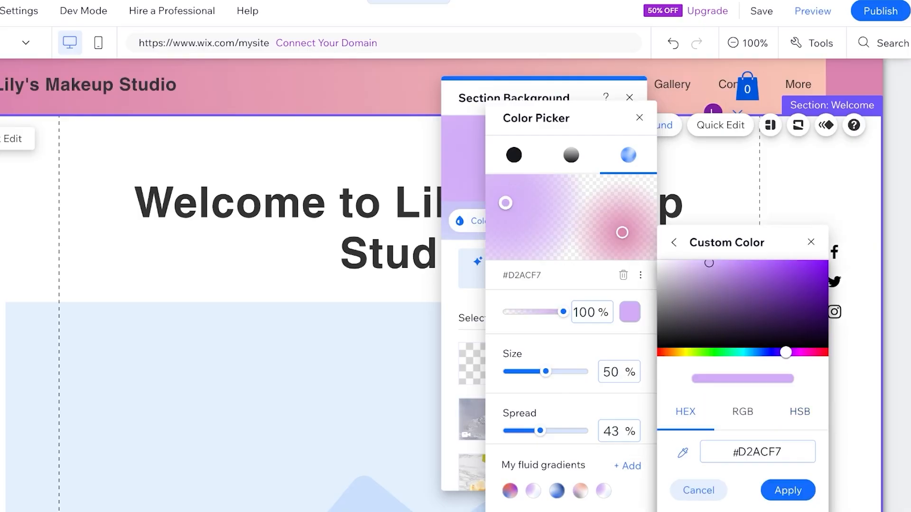
left_click_drag(786, 352, 672, 352)
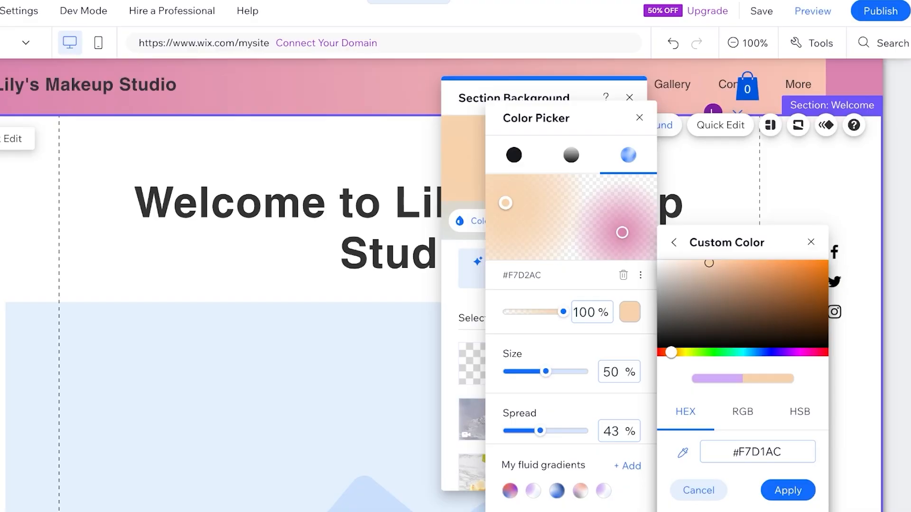
mouse_move(709, 263)
left_mouse_down()
mouse_move(719, 268)
mouse_move(708, 265)
left_mouse_up()
mouse_move(670, 352)
left_mouse_down()
mouse_move(680, 352)
mouse_move(664, 352)
mouse_move(670, 352)
left_mouse_up()
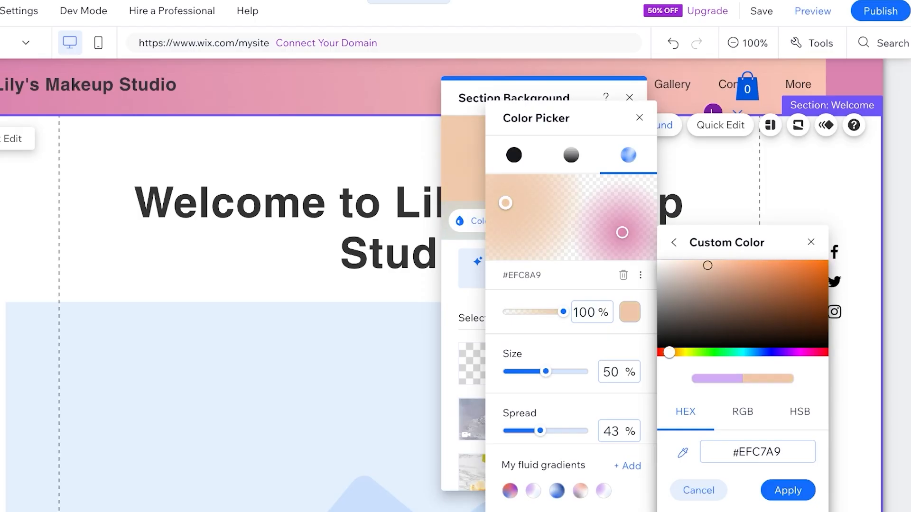
left_click(640, 118)
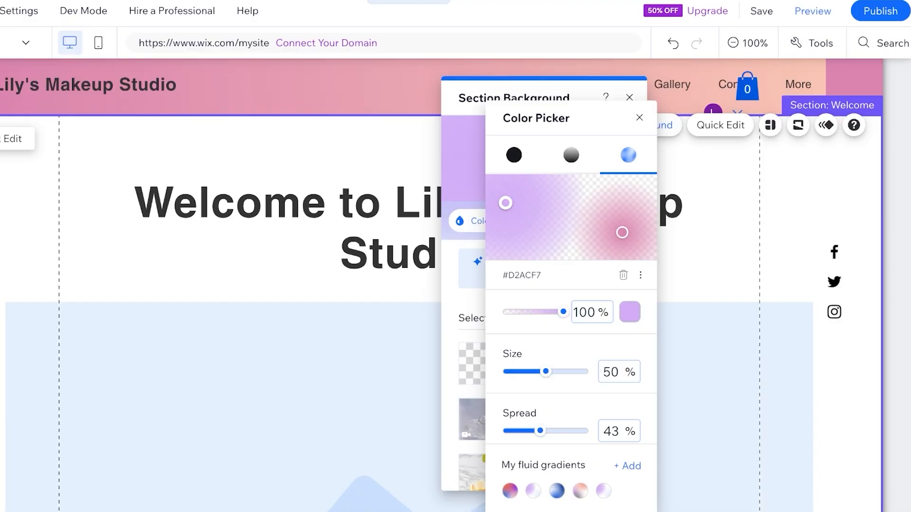
left_click(640, 118)
Step: Delete the three-slide slideshow below the heading in the Welcome section
scroll(380, 303, "down", 12)
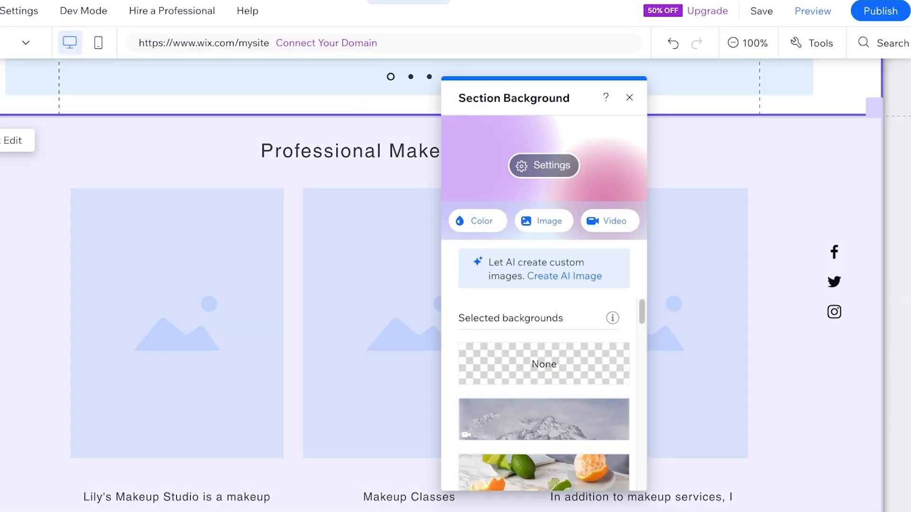
scroll(380, 304, "up", 12)
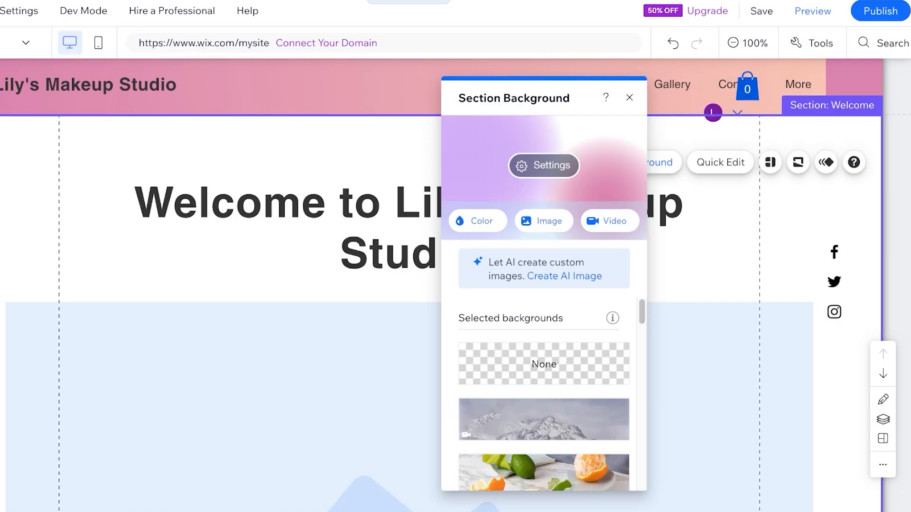
left_click(389, 332)
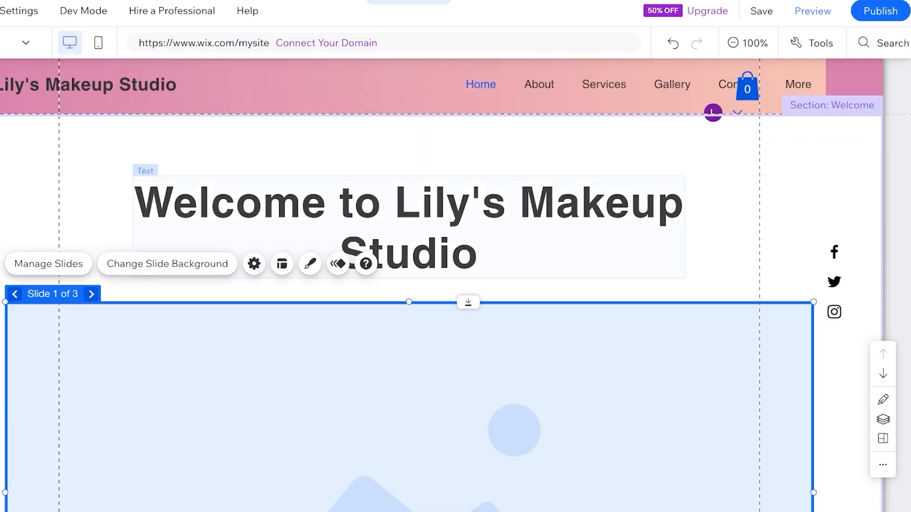
left_click(408, 228)
left_click(408, 342)
scroll(408, 341, "down", 5)
scroll(408, 341, "up", 3)
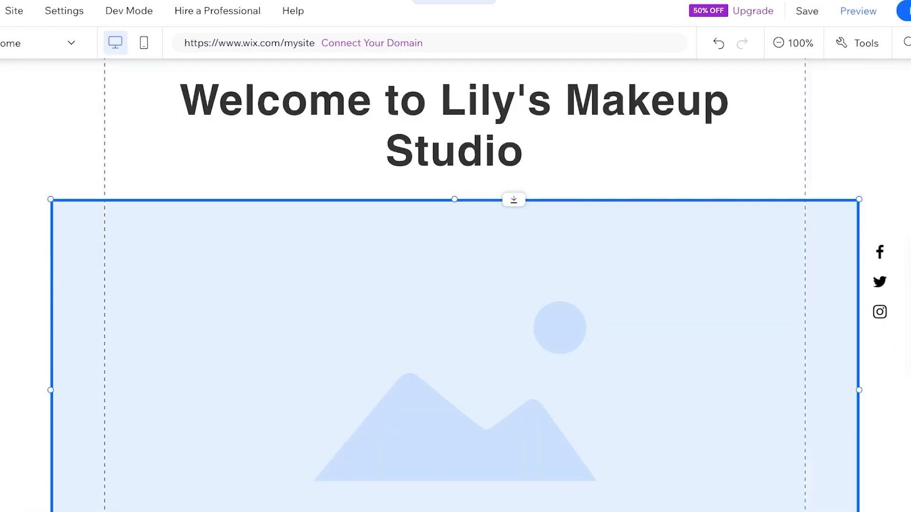
scroll(455, 284, "down", 6)
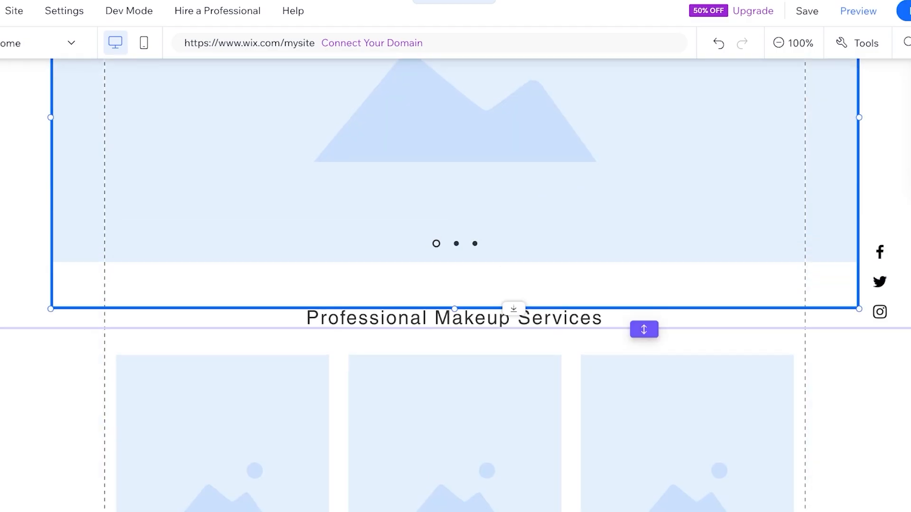
scroll(456, 285, "up", 7)
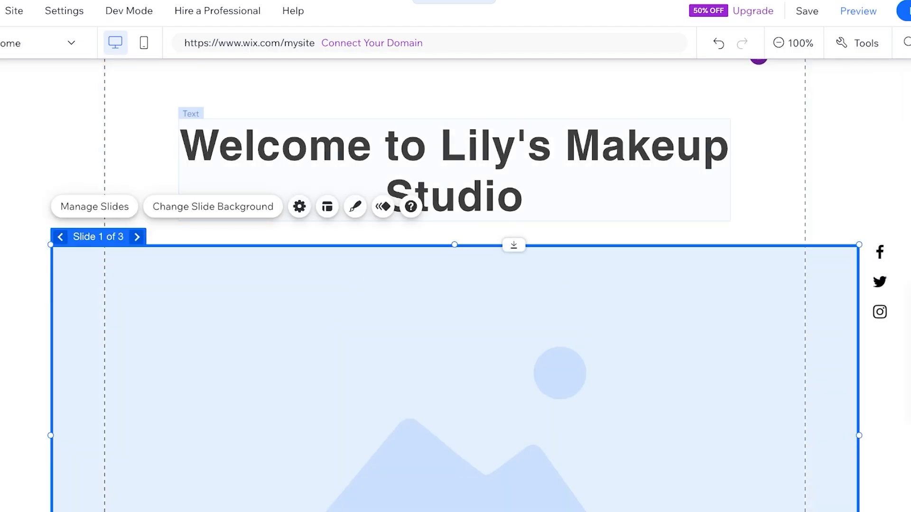
scroll(619, 76, "down", 3)
right_click(619, 76)
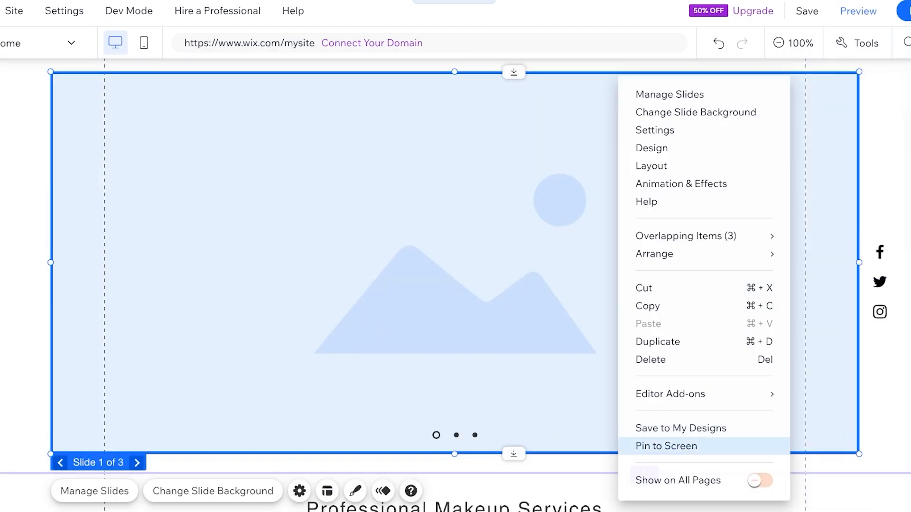
left_click(650, 359)
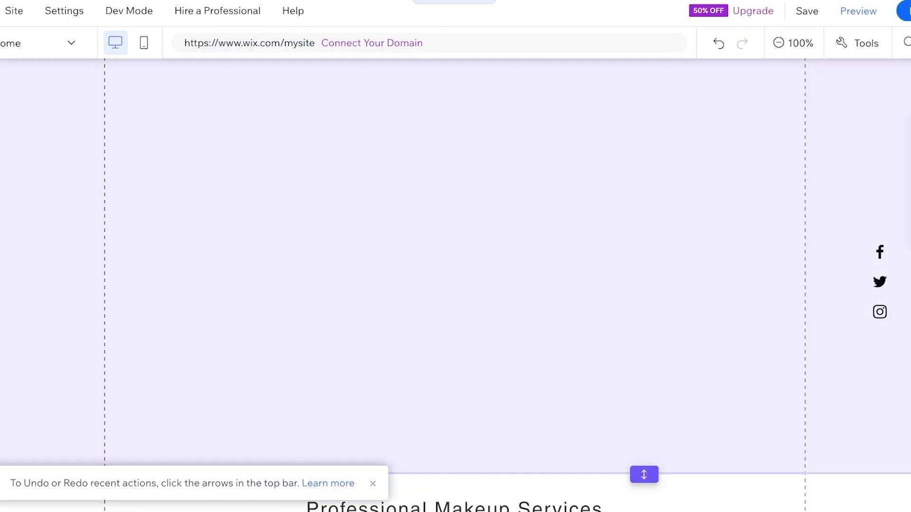
Step: Remove the extra empty space below the heading in the Welcome section
scroll(651, 360, "up", 4)
scroll(644, 266, "down", 8)
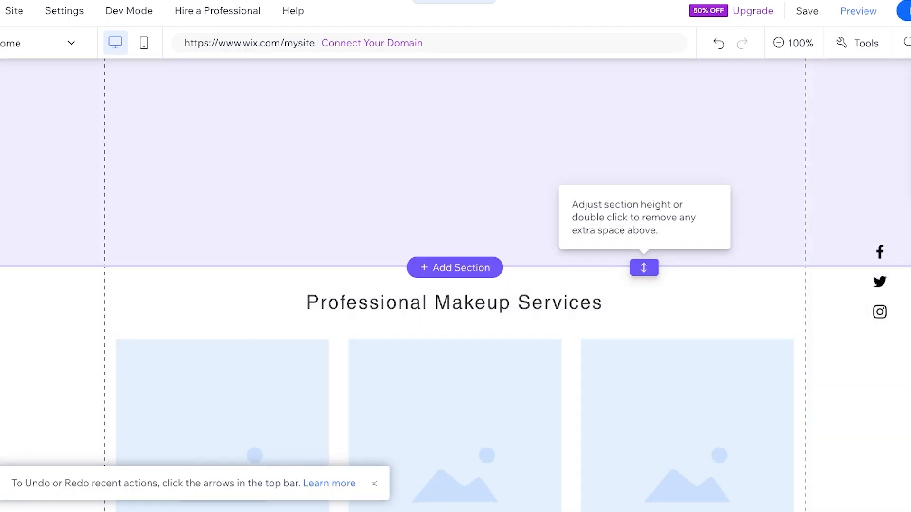
double_click(643, 267)
scroll(454, 228, "up", 2)
scroll(455, 228, "down", 1)
left_click(454, 202)
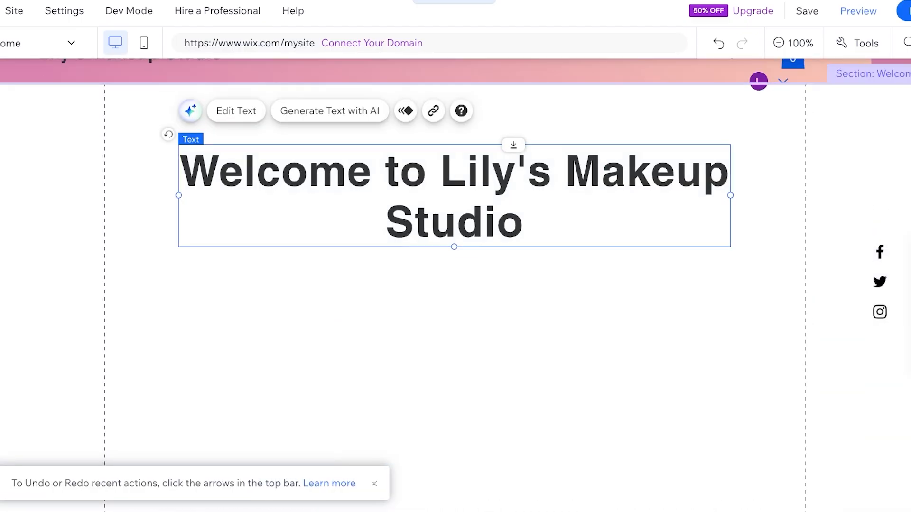
scroll(454, 201, "up", 1)
Step: Choose an image as the new background type for the Welcome section and search the Wix media for "makeup"
left_click(569, 313)
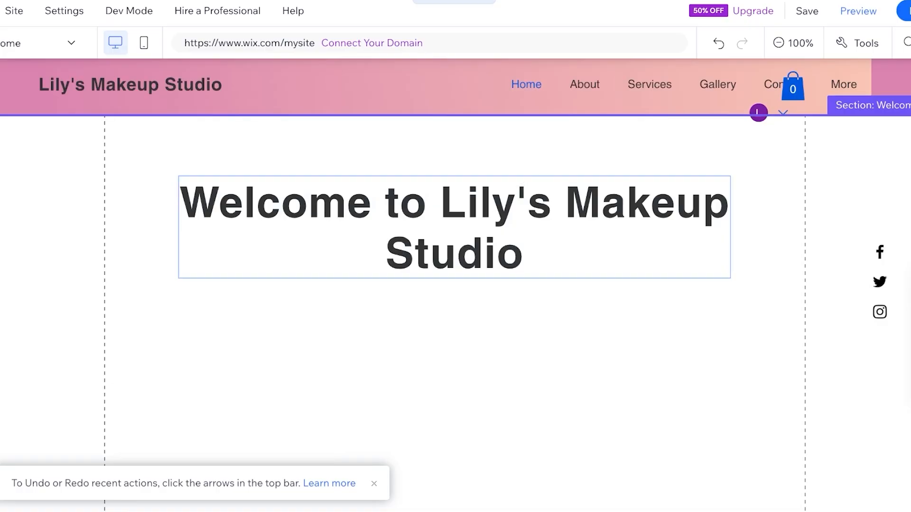
left_click(589, 313)
left_click(670, 240)
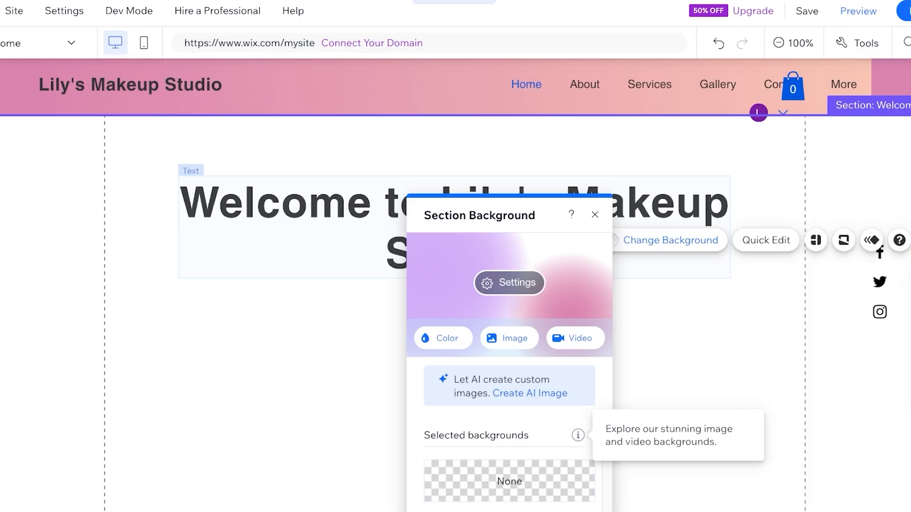
scroll(574, 437, "down", 1)
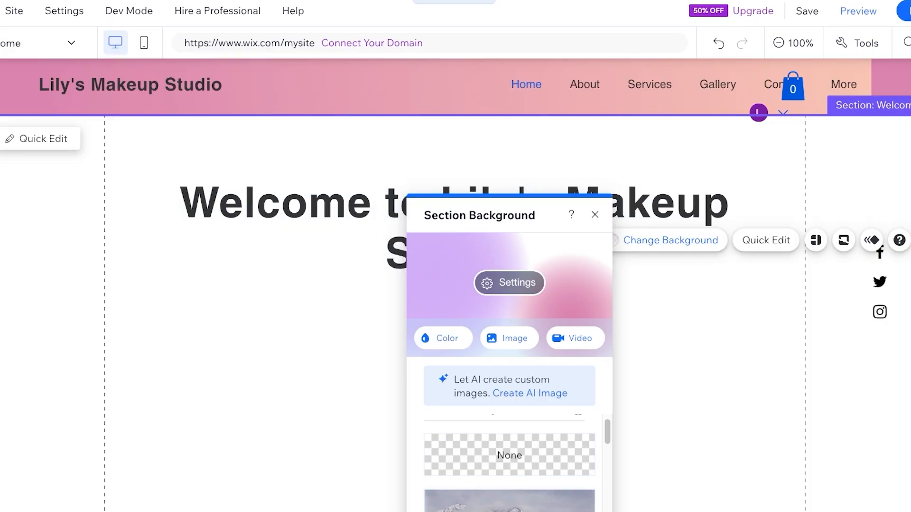
left_click(509, 339)
left_click(510, 90)
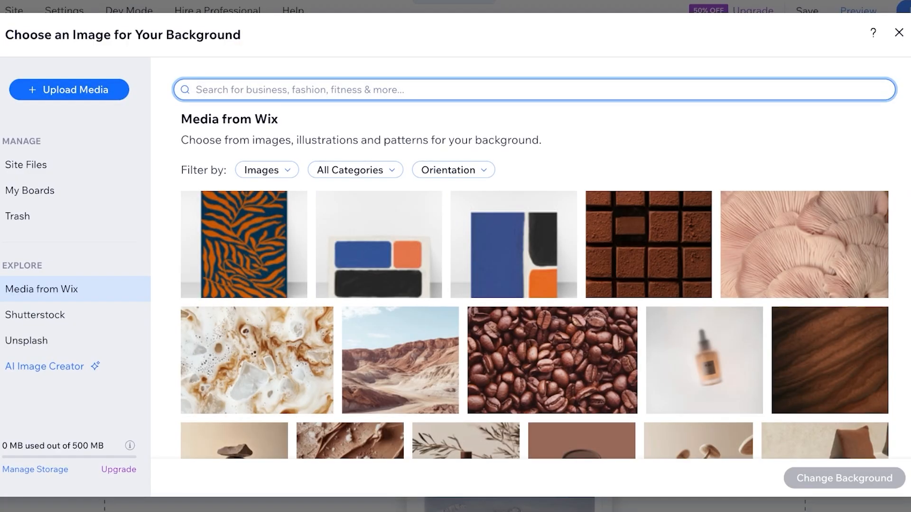
type("makeup")
key("Return")
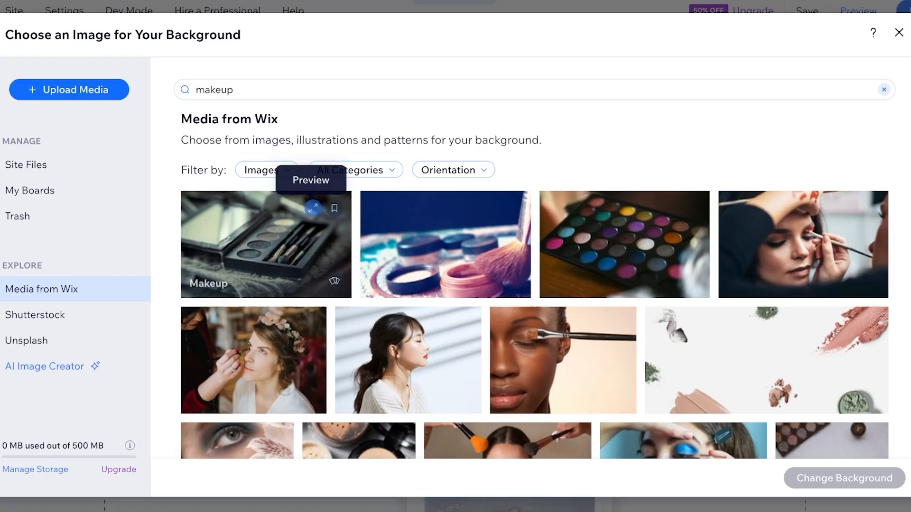
Step: Apply the Makeup Artist photo of a woman having her eye makeup brushed on as the Welcome section's background
left_click(563, 360)
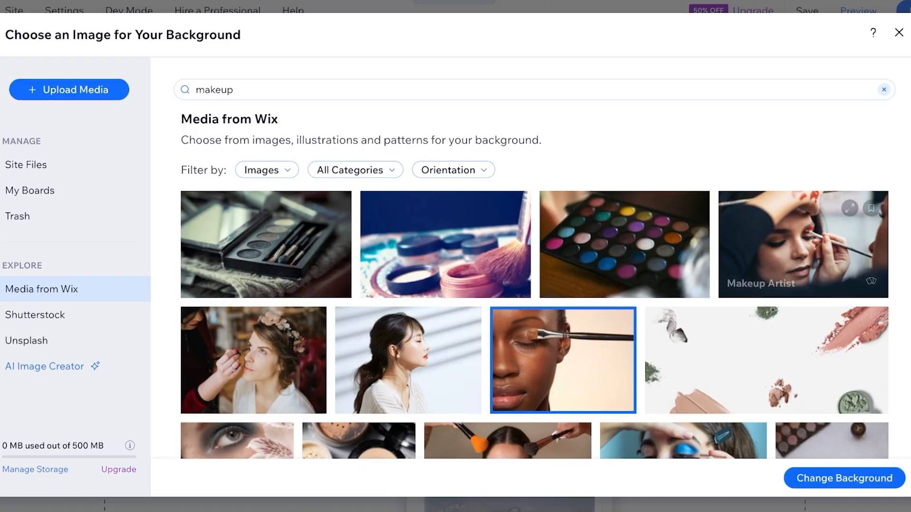
left_click(803, 245)
left_click(844, 478)
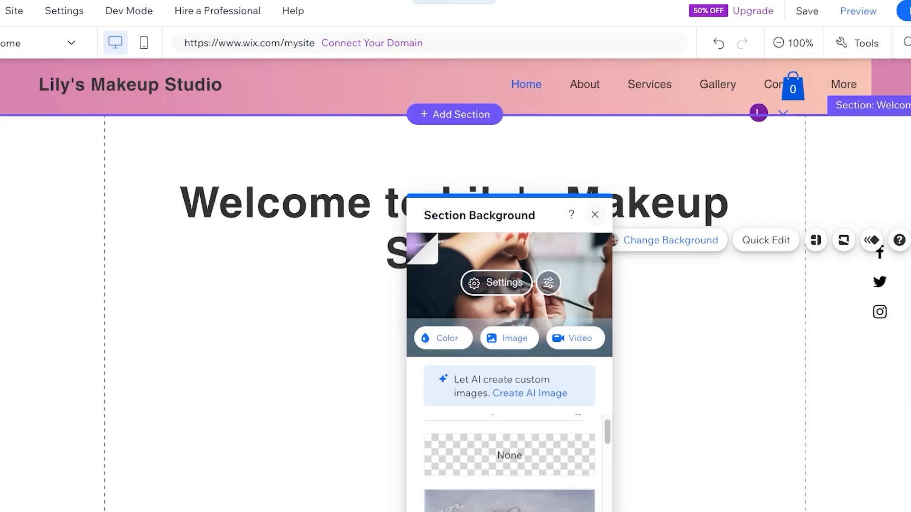
left_click(595, 214)
scroll(595, 215, "down", 5)
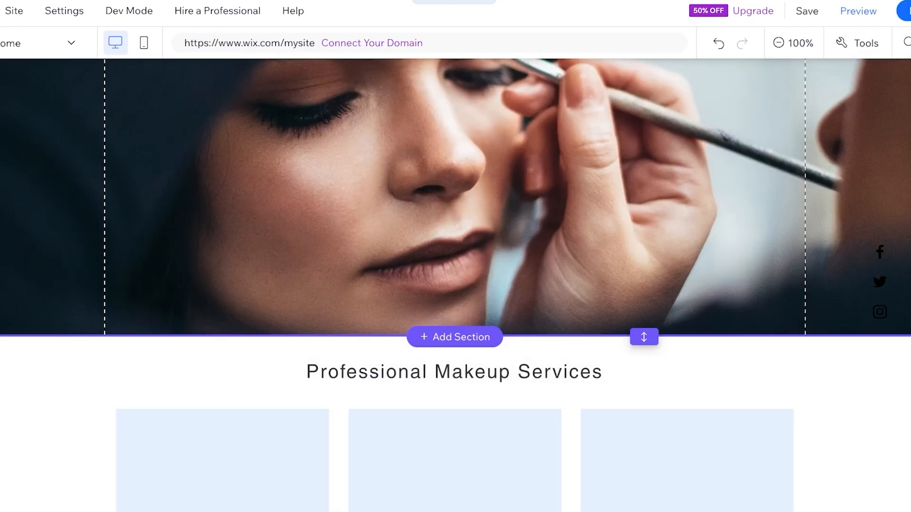
scroll(644, 214, "down", 3)
scroll(643, 214, "up", 5)
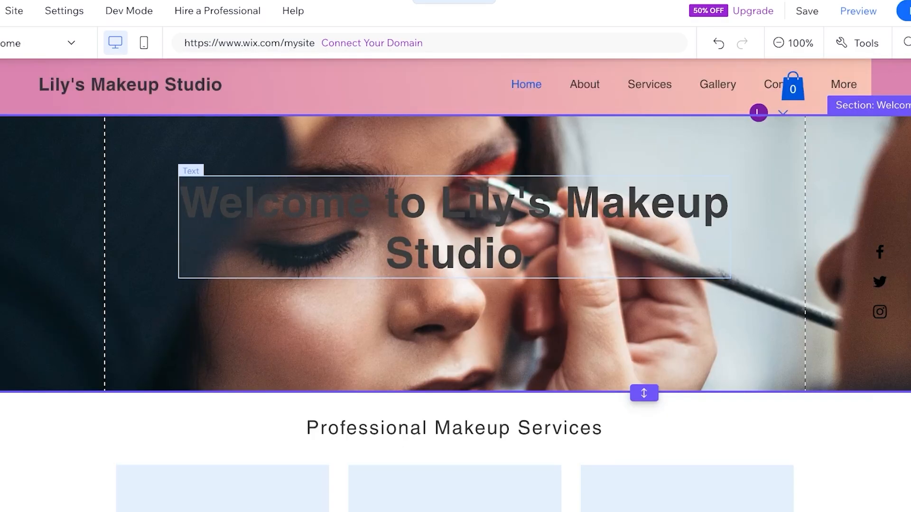
Step: Move the Welcome heading slightly down and to the right over the background photo and set its text colour to white
left_click_drag(644, 213, 665, 240)
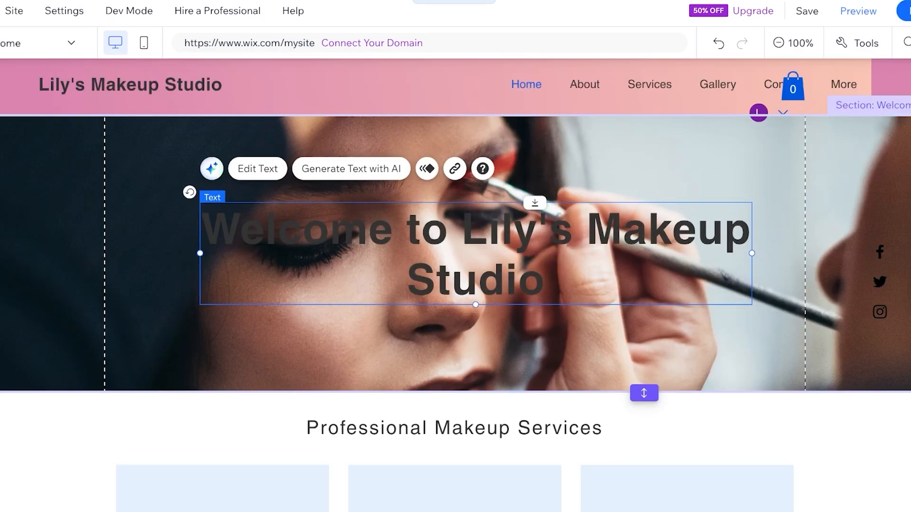
left_click(258, 169)
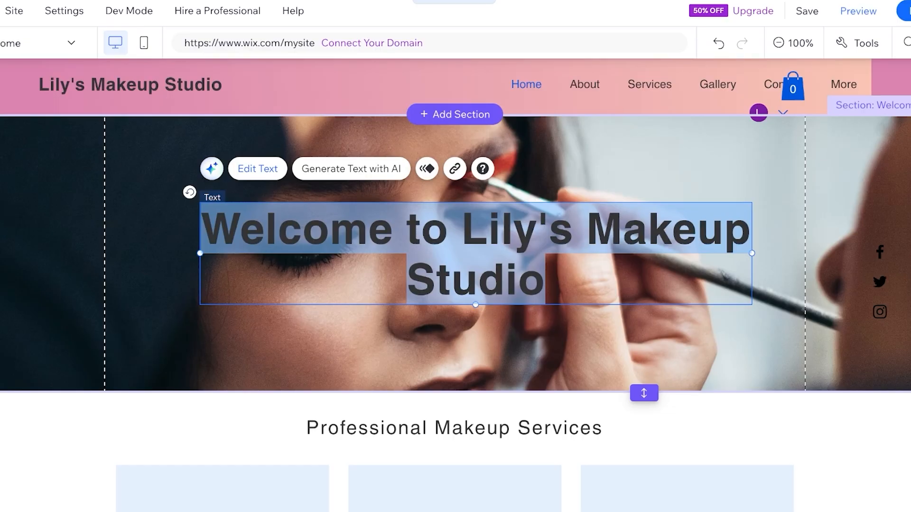
left_click(805, 364)
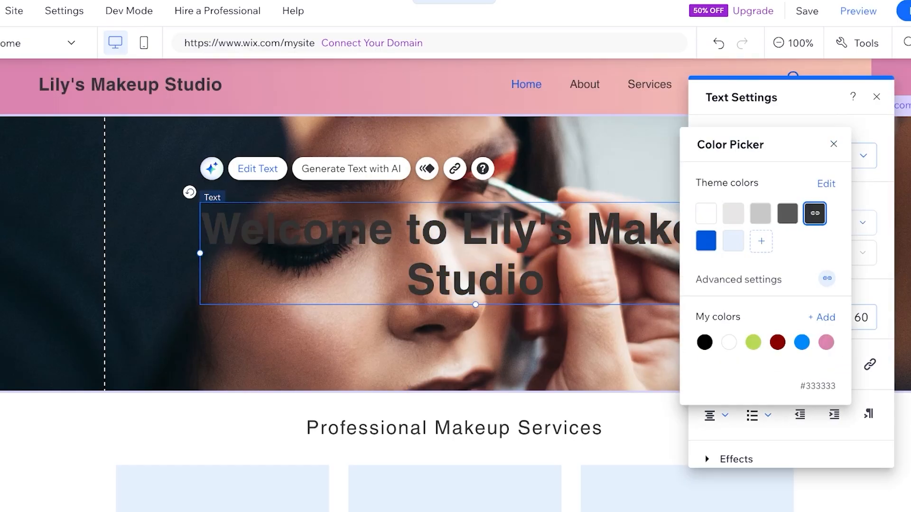
left_click(728, 343)
left_click(834, 143)
Step: Open the Services page for editing and review its introduction and the bridal, party and class descriptions
scroll(456, 304, "down", 4)
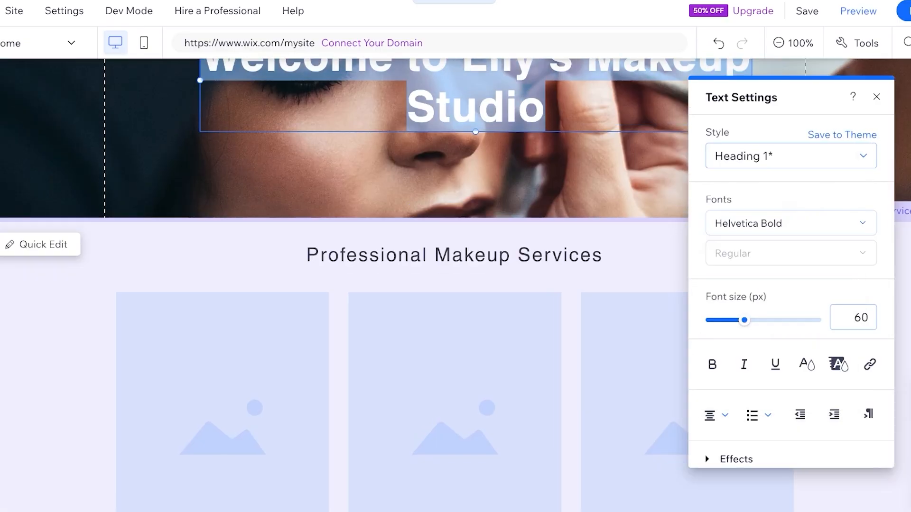
scroll(455, 304, "down", 4)
scroll(456, 263, "up", 4)
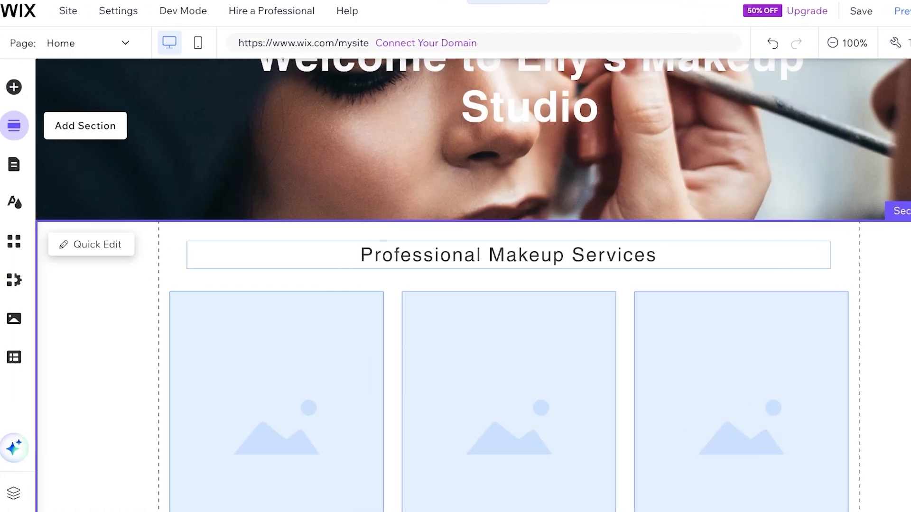
left_click(14, 125)
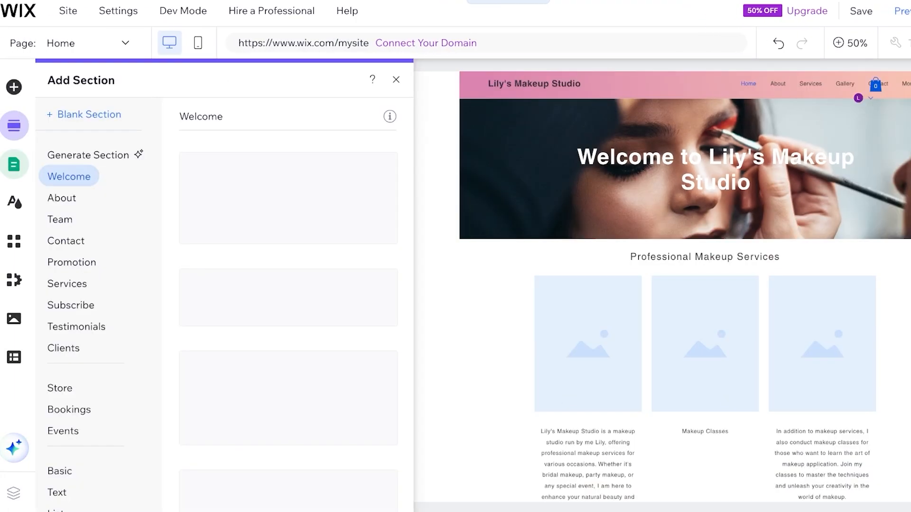
left_click(14, 165)
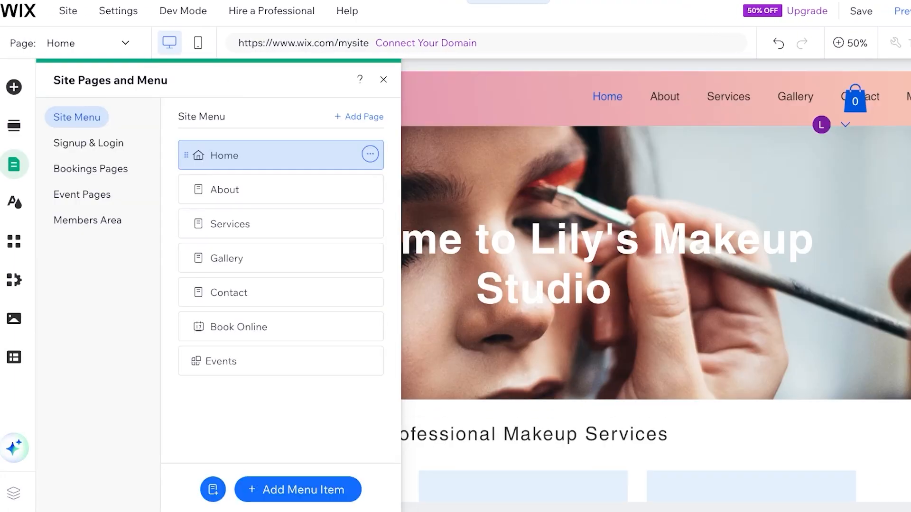
double_click(229, 224)
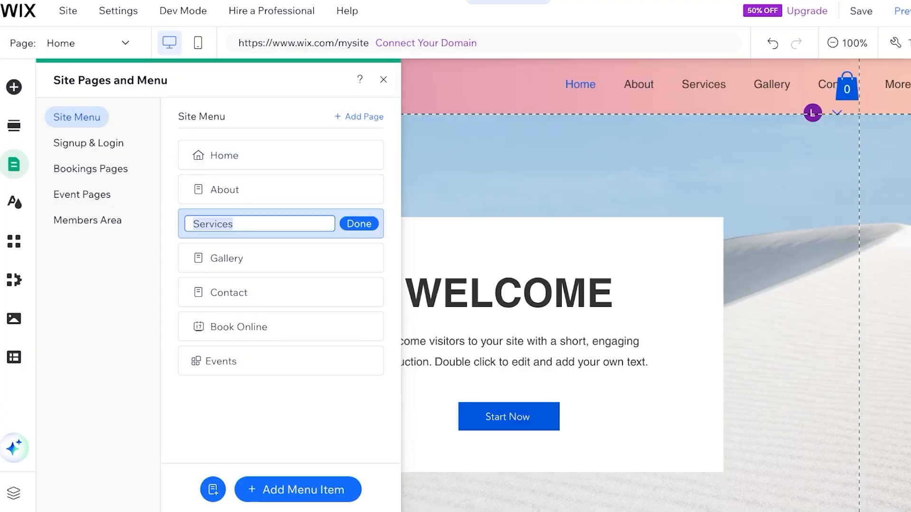
left_click(383, 80)
scroll(473, 285, "down", 1)
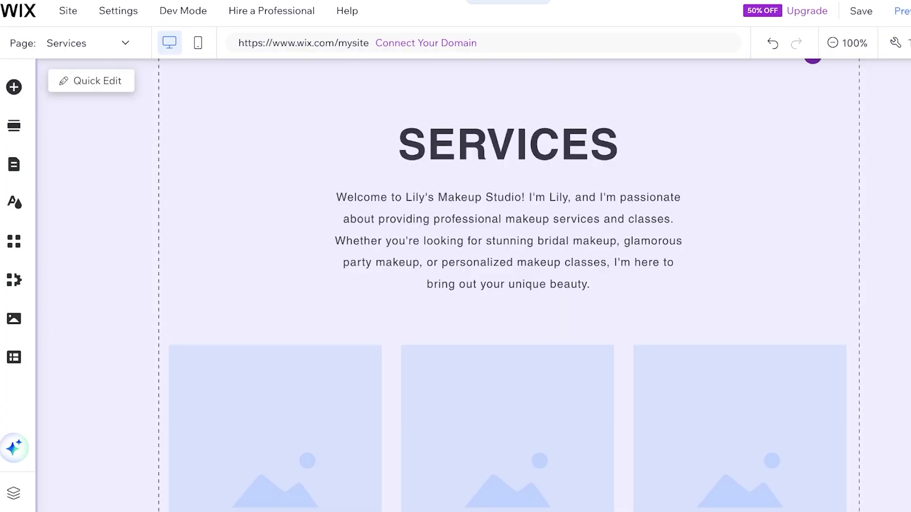
scroll(474, 286, "down", 5)
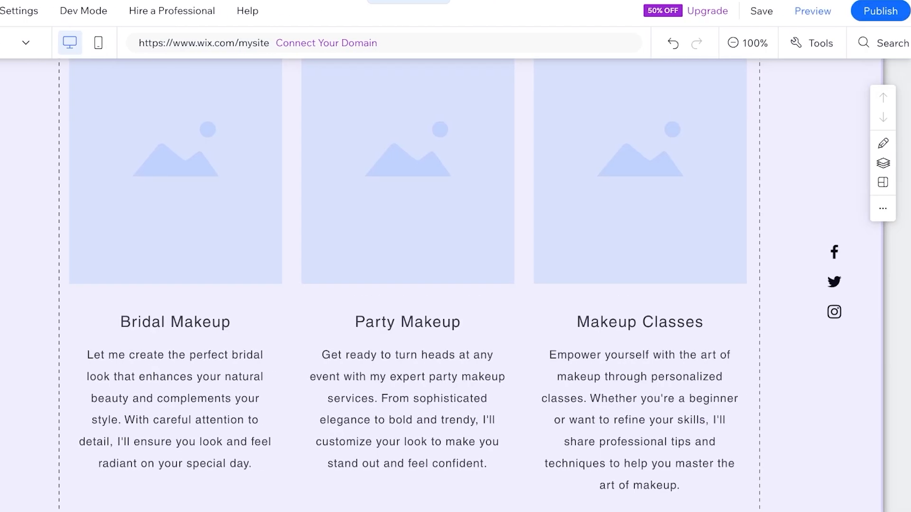
scroll(455, 284, "up", 5)
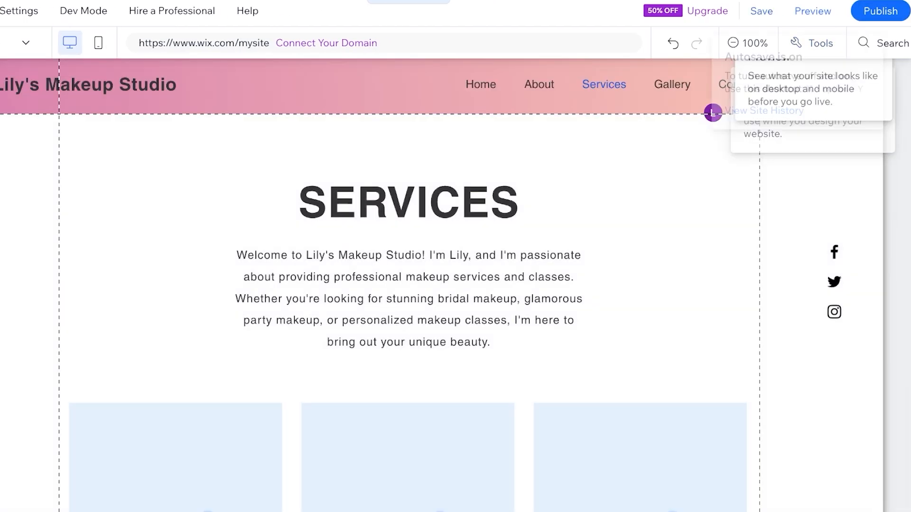
Step: Save the site under the suggested free Wix.com domain and dismiss the offer to connect a branded domain
left_click(761, 10)
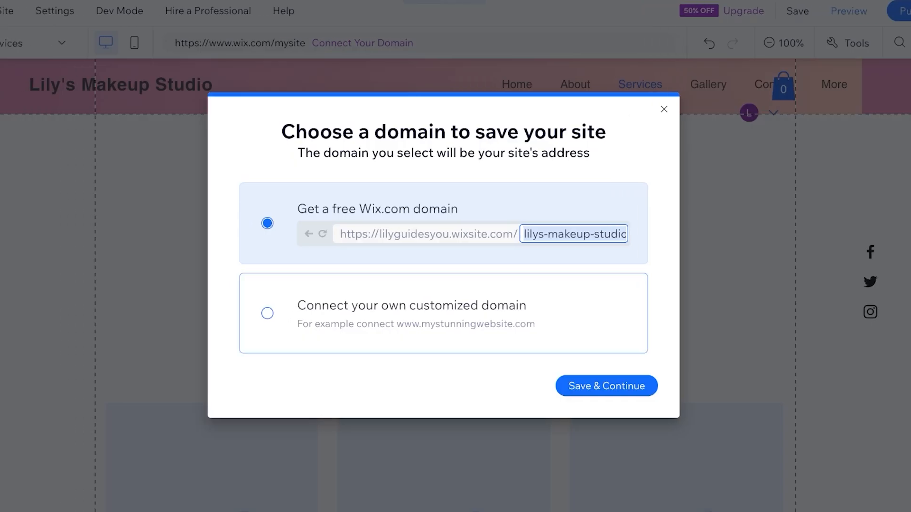
left_click(571, 385)
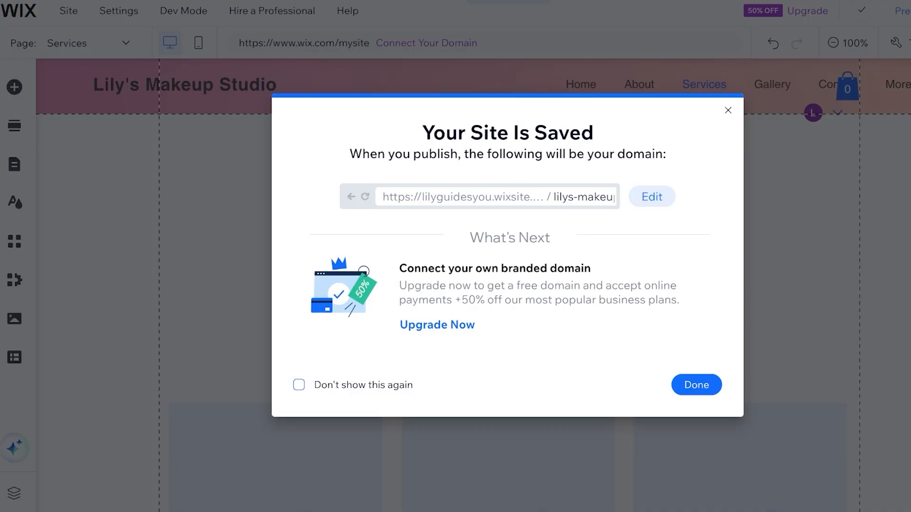
left_click(728, 110)
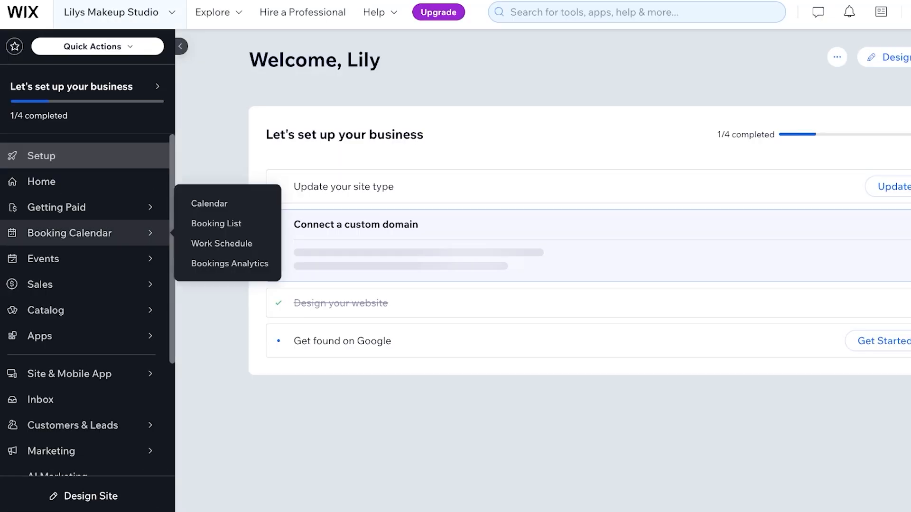
Step: Review the business setup checklist and the Booking Calendar in the site's dashboard, then return to the setup page
scroll(88, 356, "down", 3)
scroll(88, 356, "up", 3)
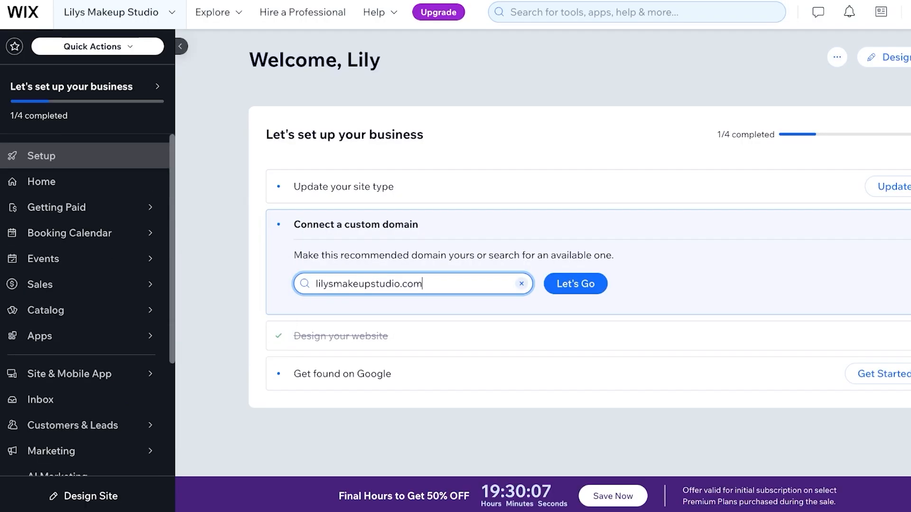
left_click(84, 233)
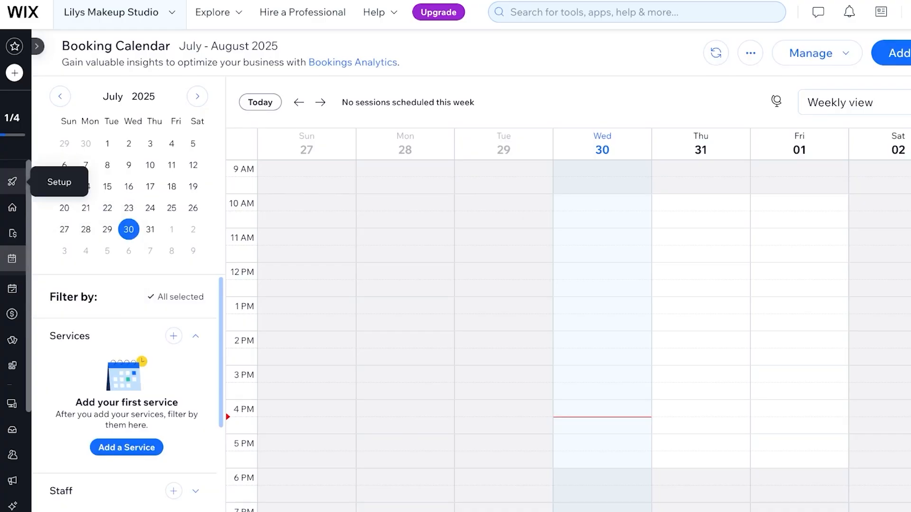
left_click(13, 182)
Step: Open the site's app management page and examine the installed apps, business solutions and recommended apps
mouse_move(86, 336)
left_click(218, 326)
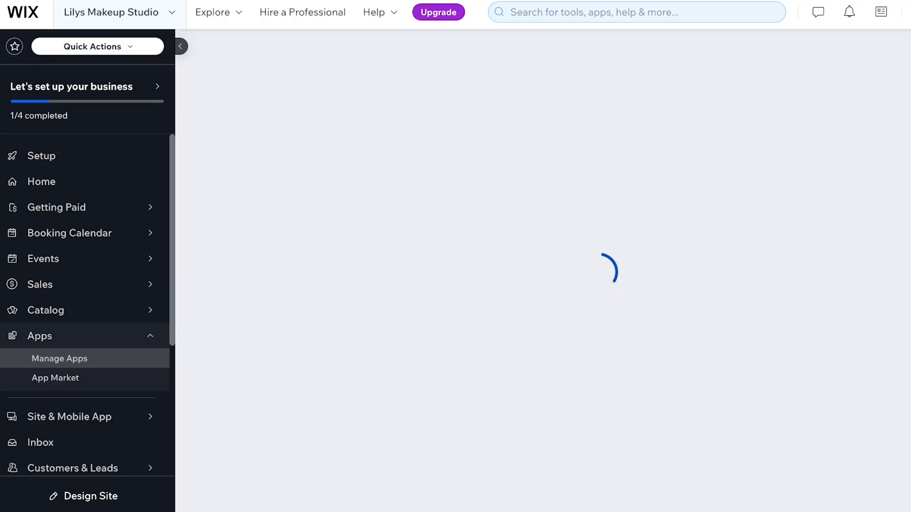
scroll(85, 378, "down", 5)
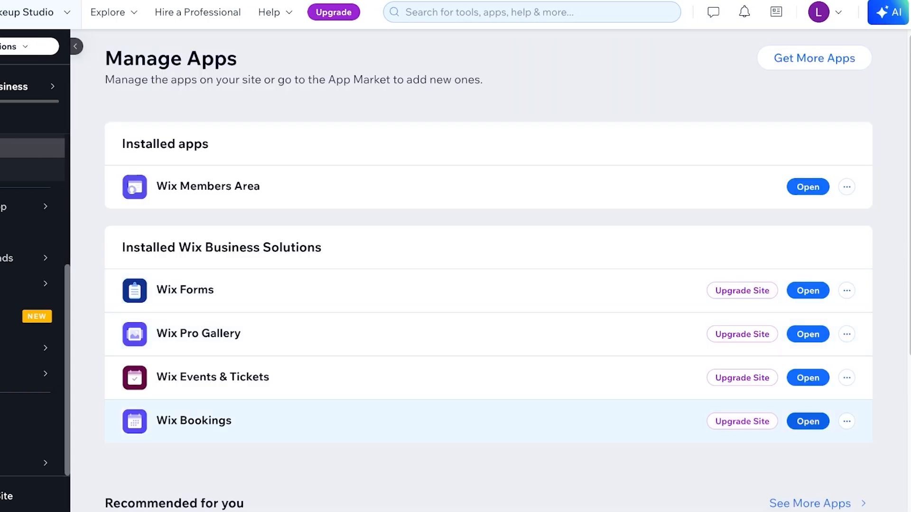
scroll(489, 285, "down", 5)
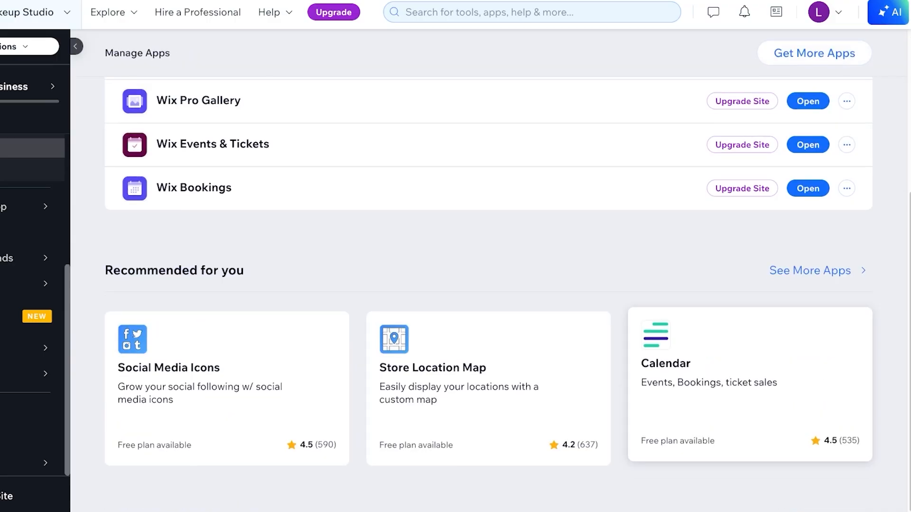
scroll(488, 285, "up", 5)
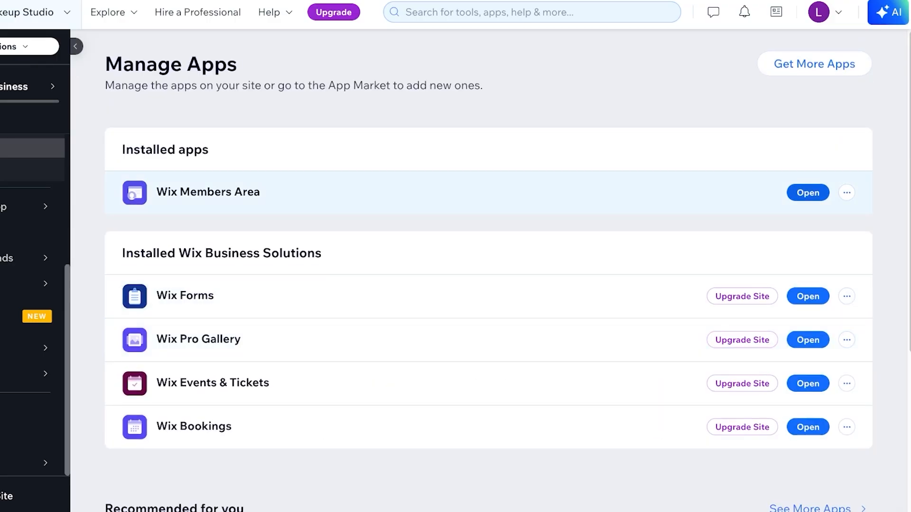